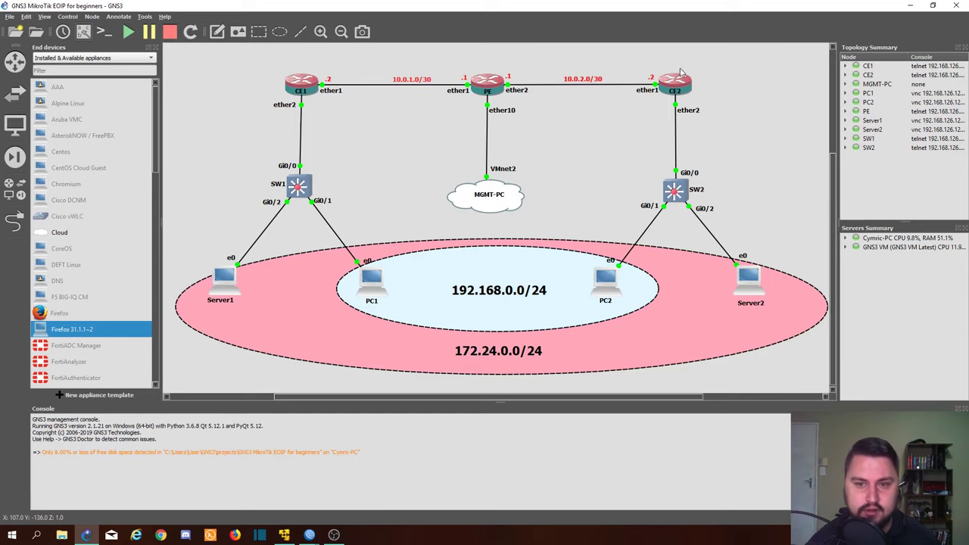
Step: Bring the CE1 and CE2 WinBox sessions up side by side, then open CE1's Interfaces list
mouse_move(676, 87)
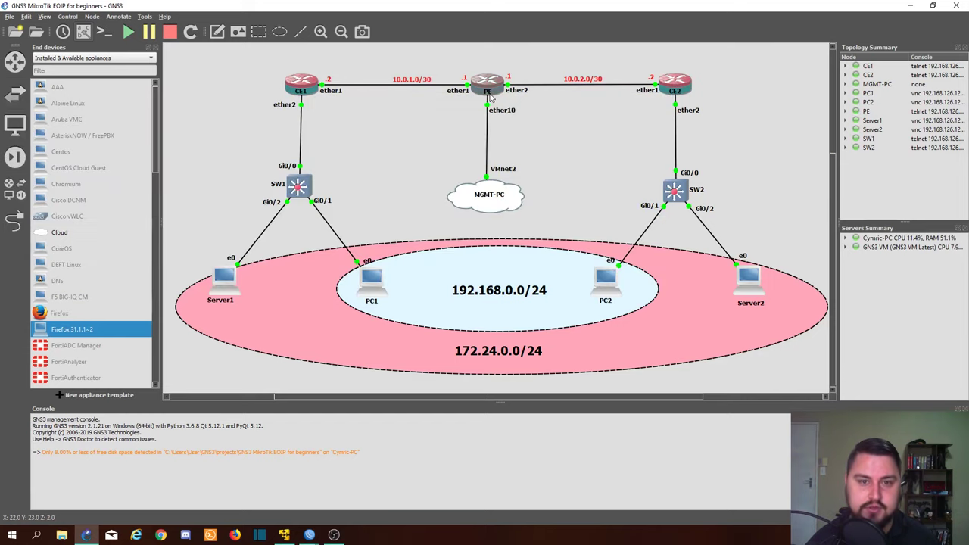
mouse_move(493, 66)
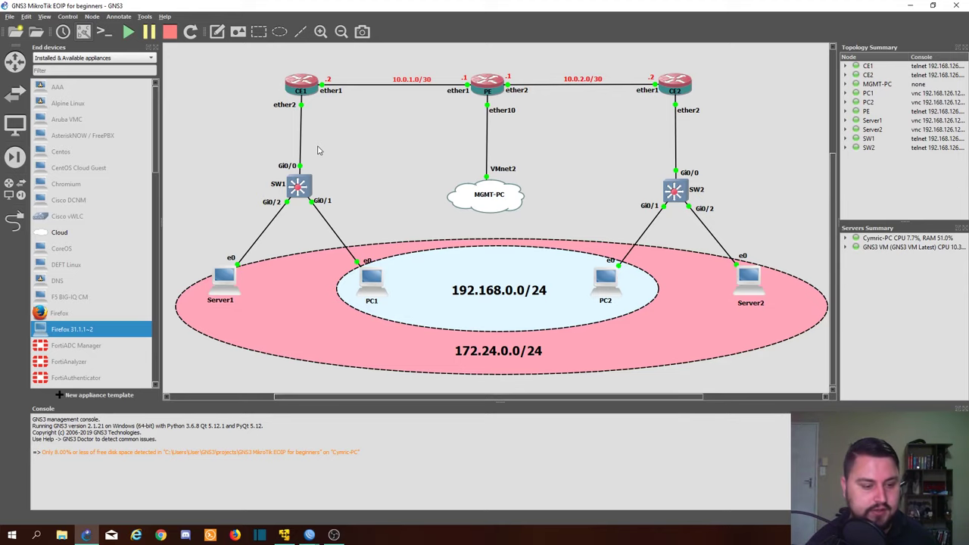
click(309, 535)
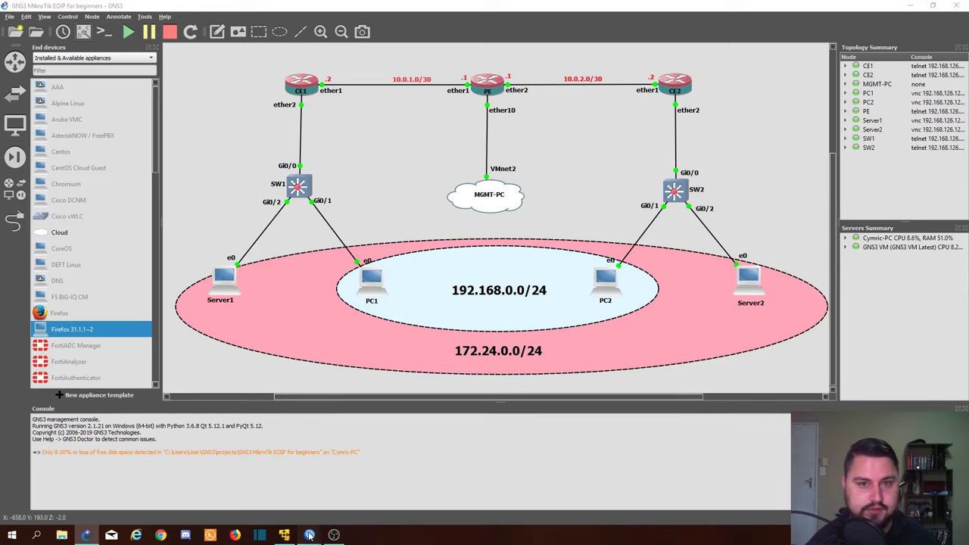
click(318, 517)
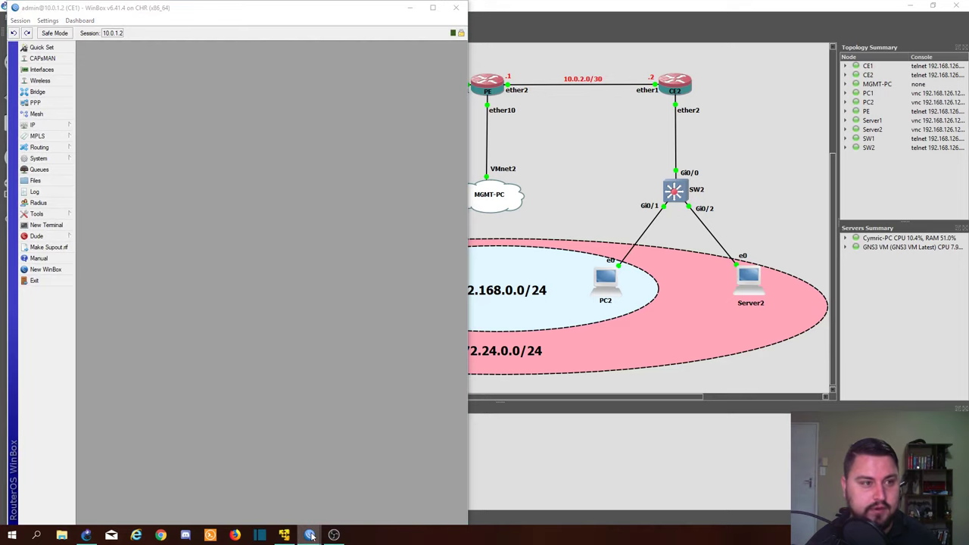
click(311, 536)
click(358, 510)
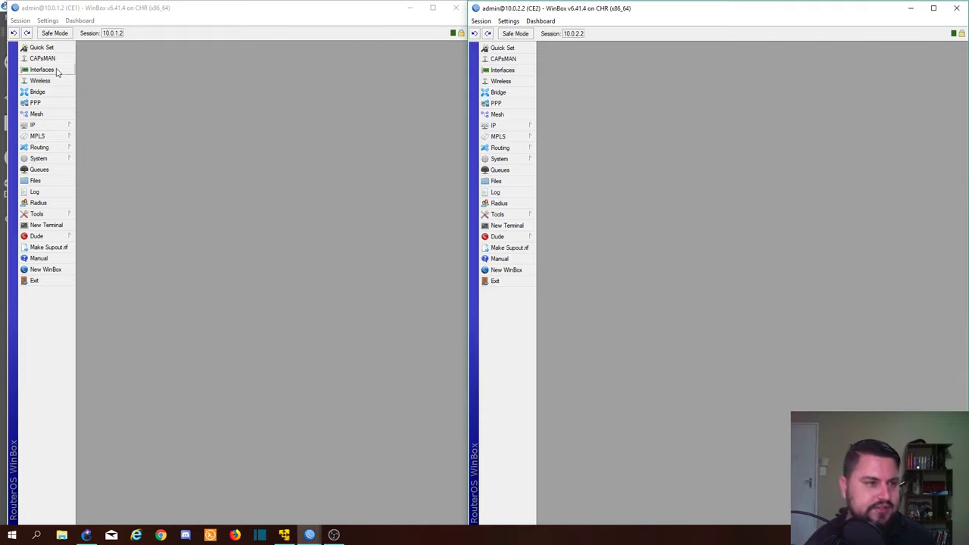
click(99, 11)
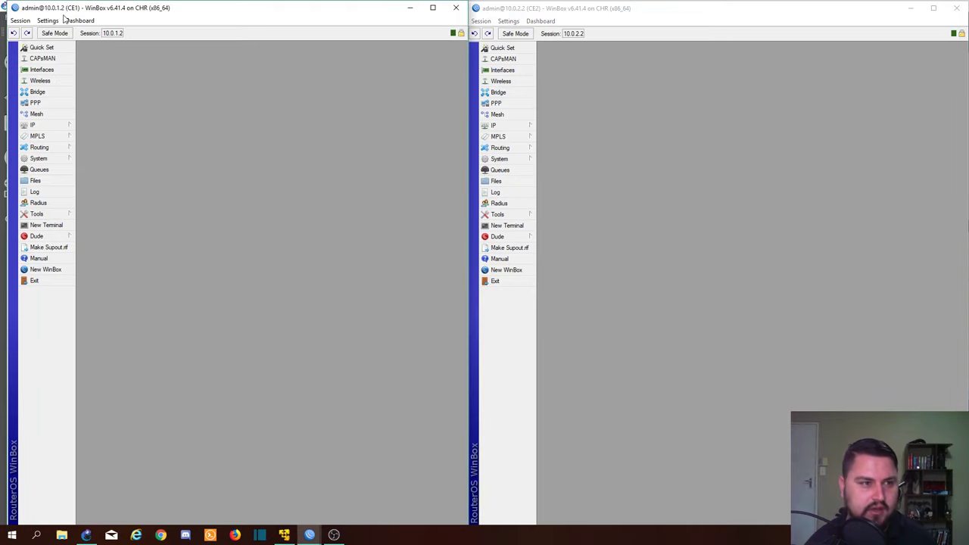
click(53, 72)
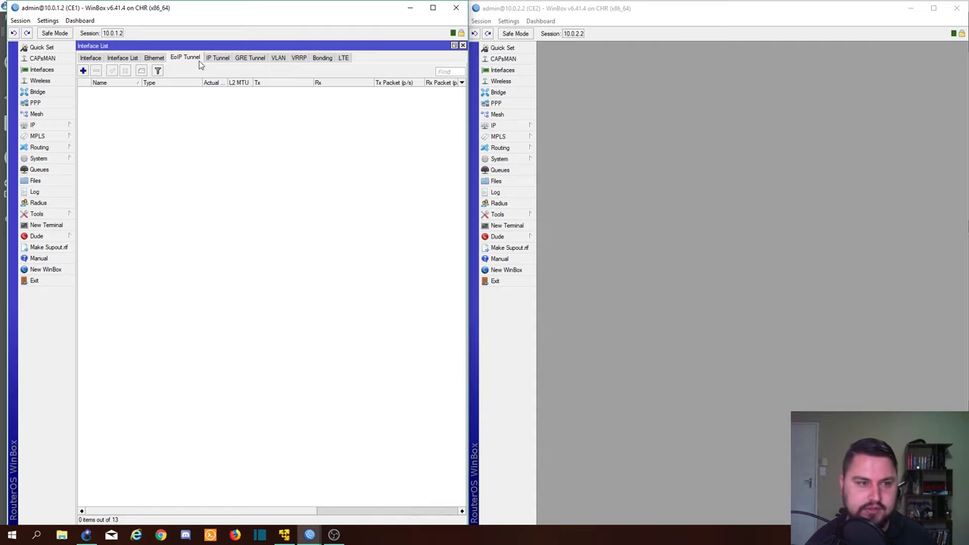
Step: Add EoIP tunnel eoip-tunnel-to-CE2 on CE1 with remote address 10.0.2.2 and tunnel ID 101
click(82, 70)
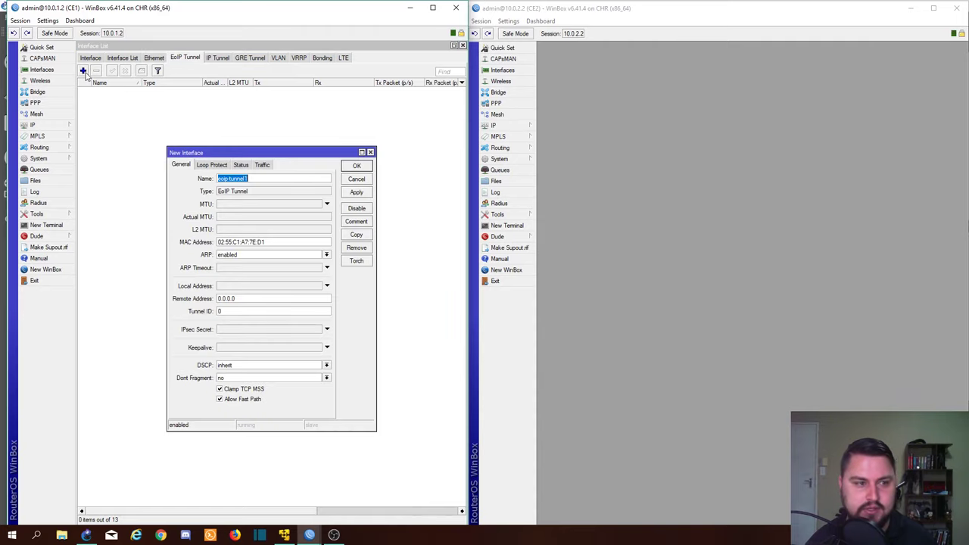
click(242, 158)
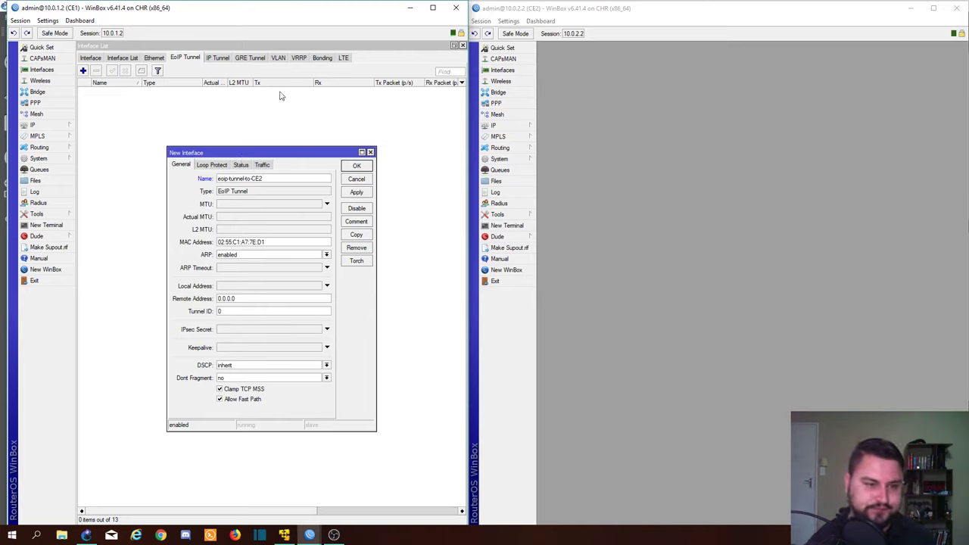
drag(265, 243, 125, 245)
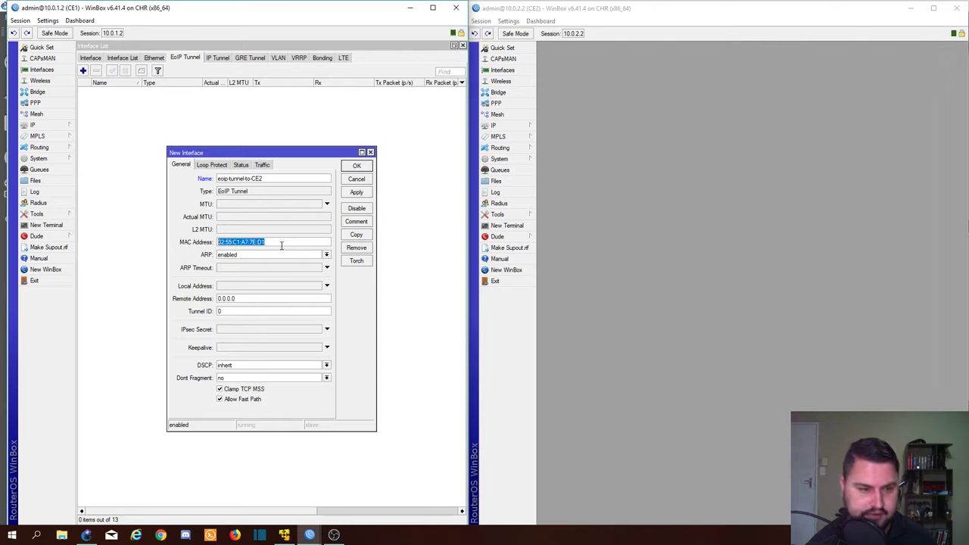
drag(265, 300, 220, 298)
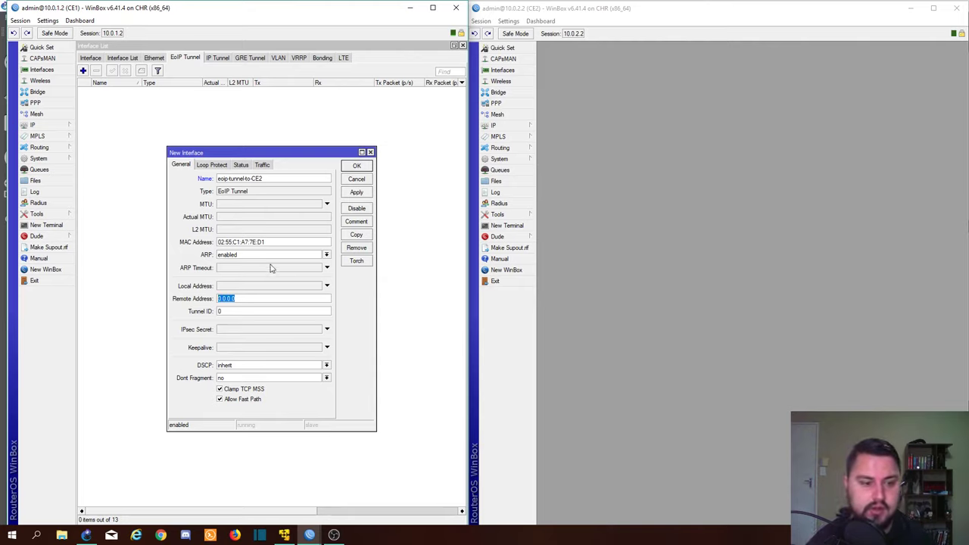
text(1)
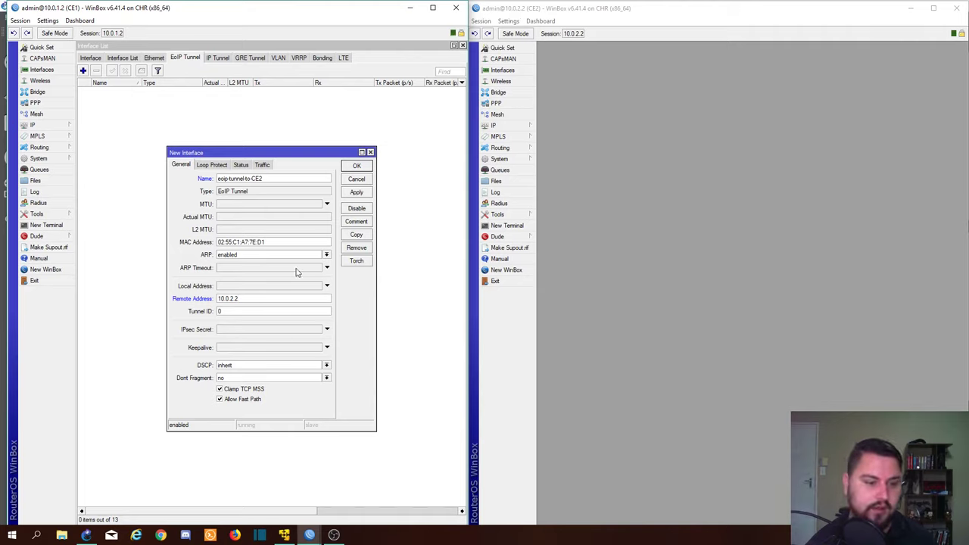
double_click(247, 310)
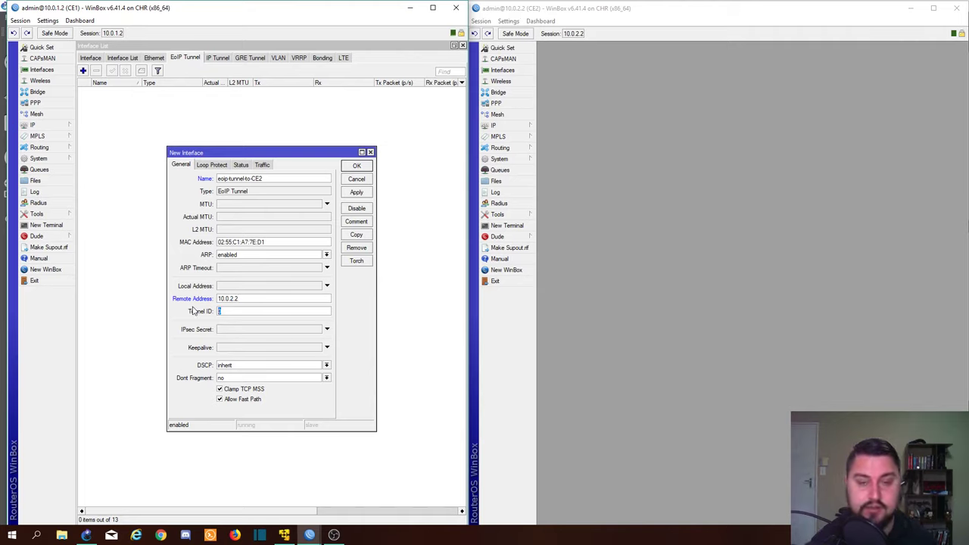
text(1)
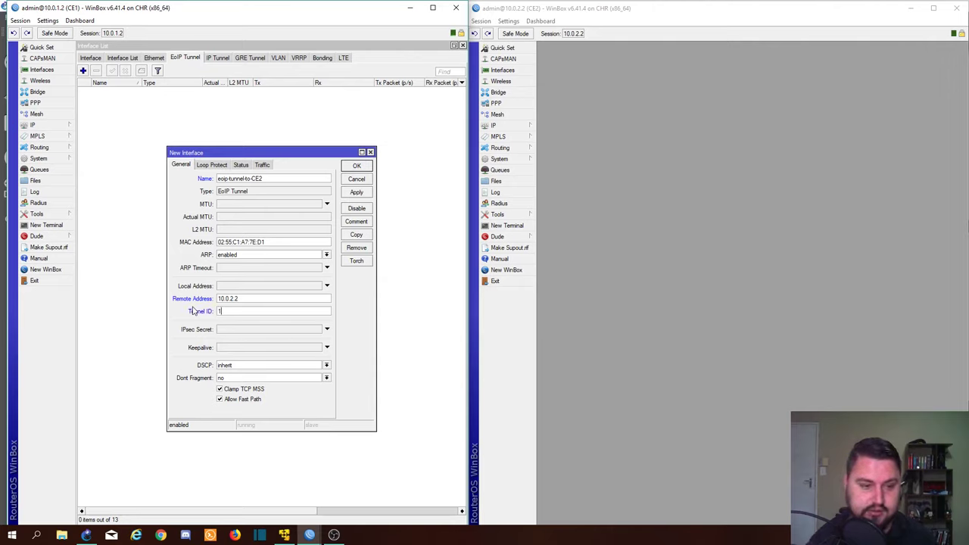
text(01)
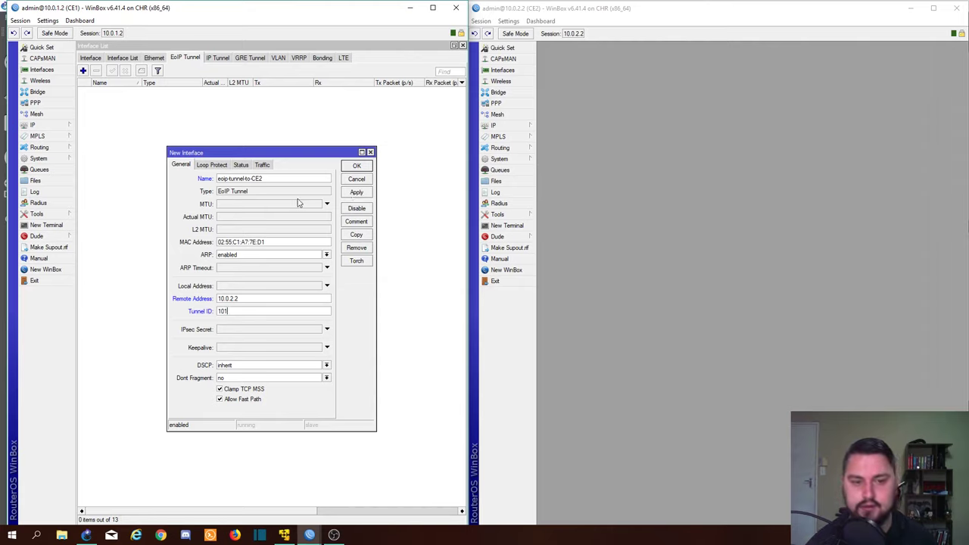
click(356, 194)
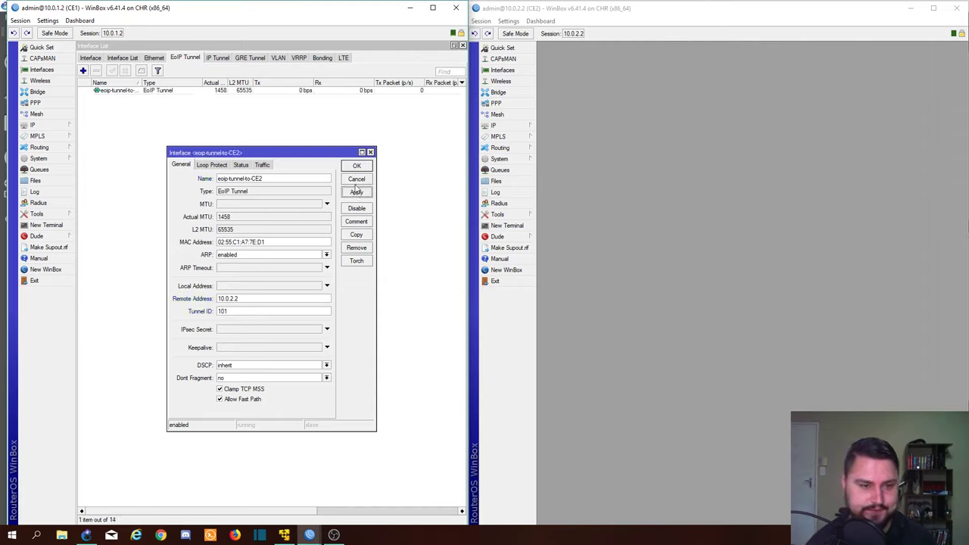
Step: On CE2, add EoIP tunnel eoip-tunnel-to-CE1 with remote address 10.0.1.2 and tunnel ID 101
click(354, 166)
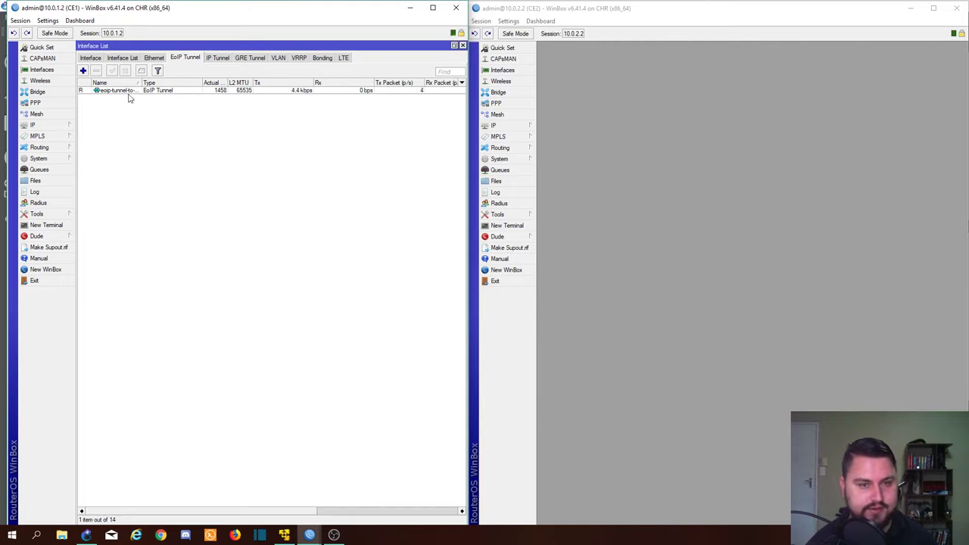
click(502, 70)
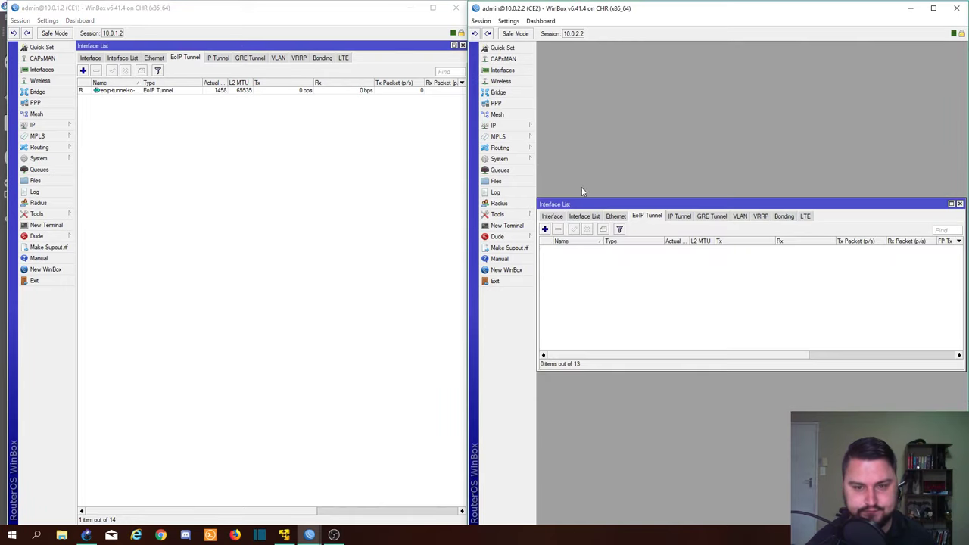
click(545, 230)
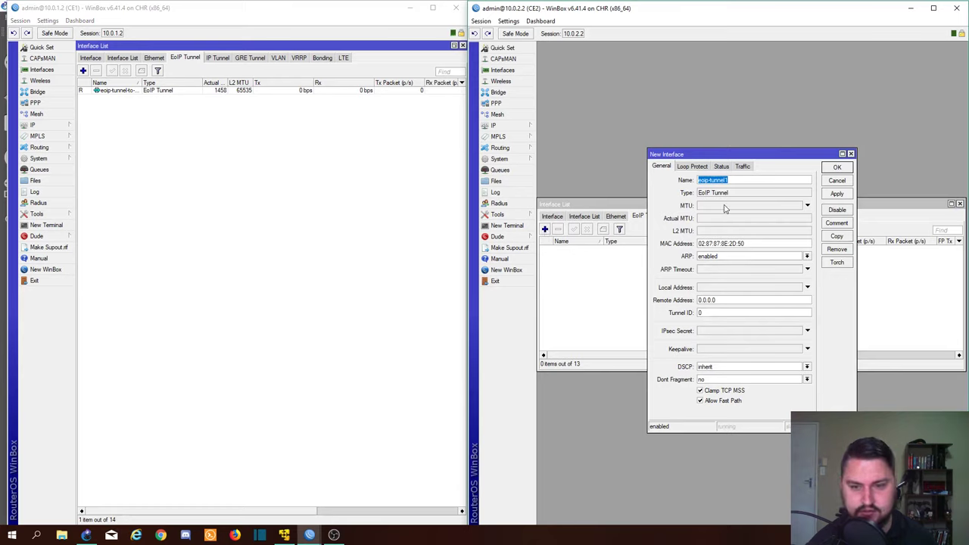
click(735, 180)
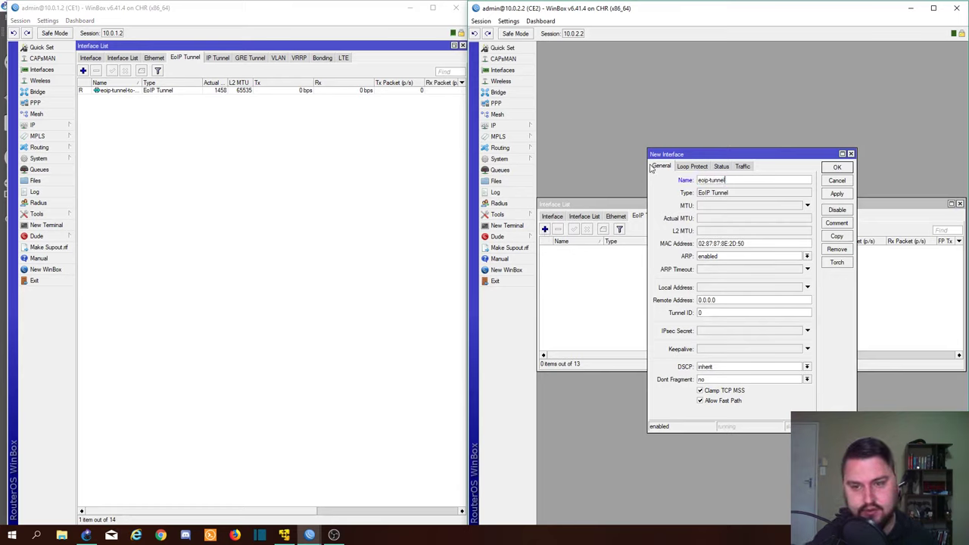
text(-to-CE)
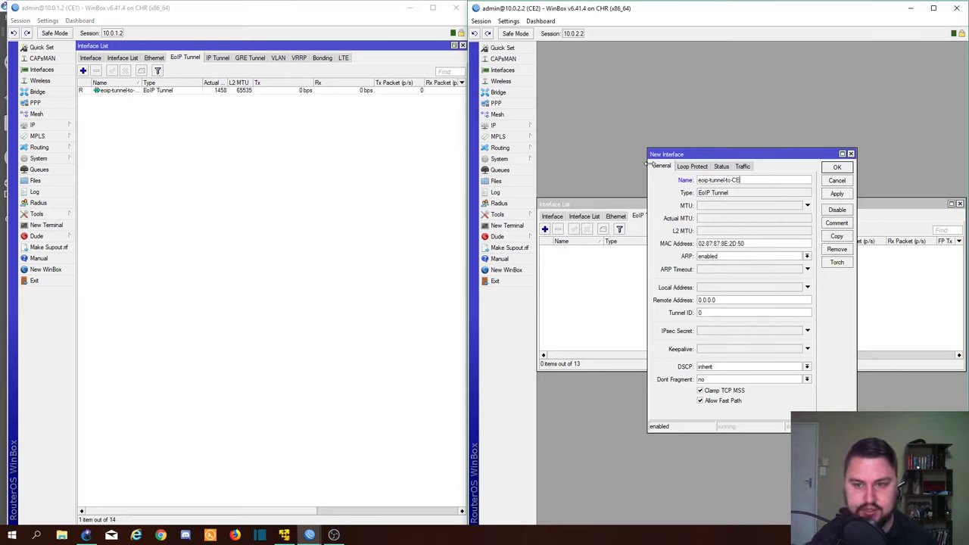
text(1)
key(Tab)
key(Tab)
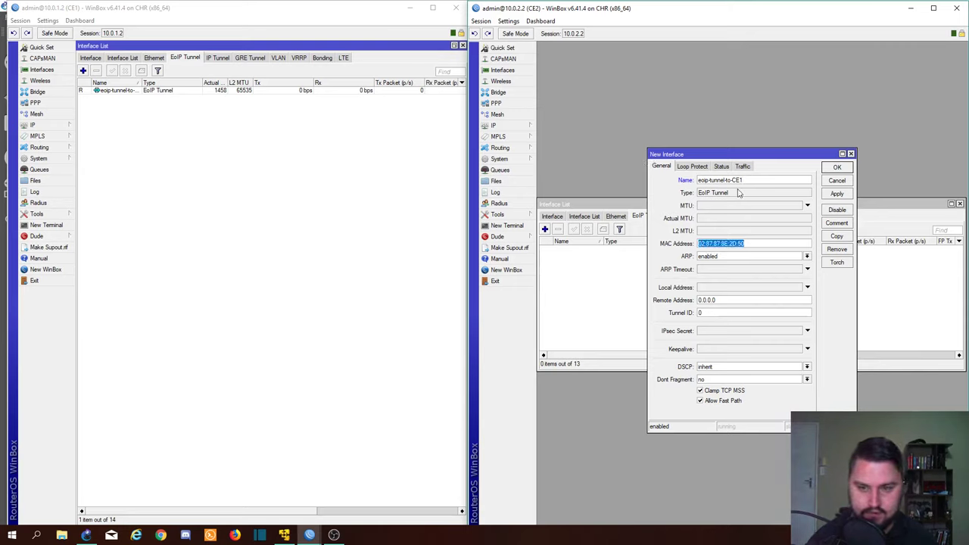
double_click(741, 301)
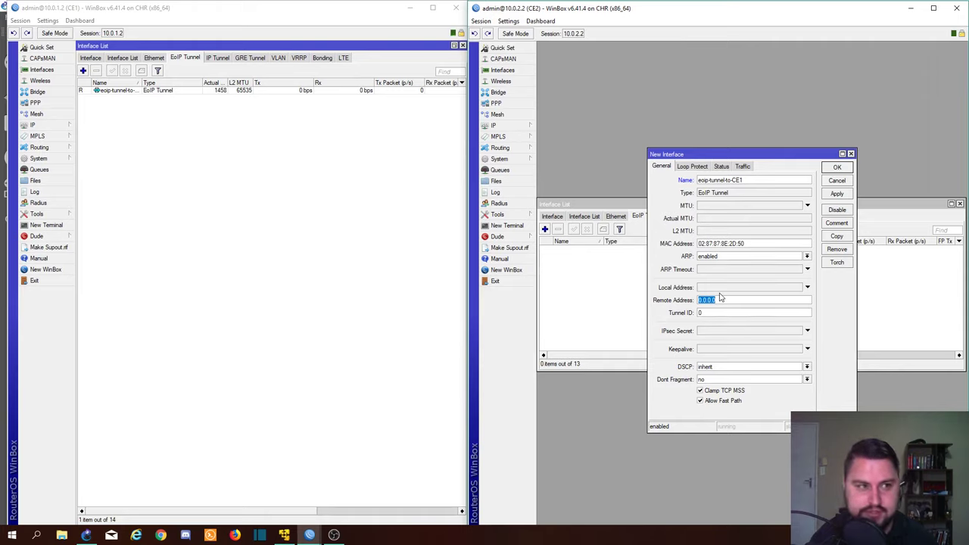
text(10)
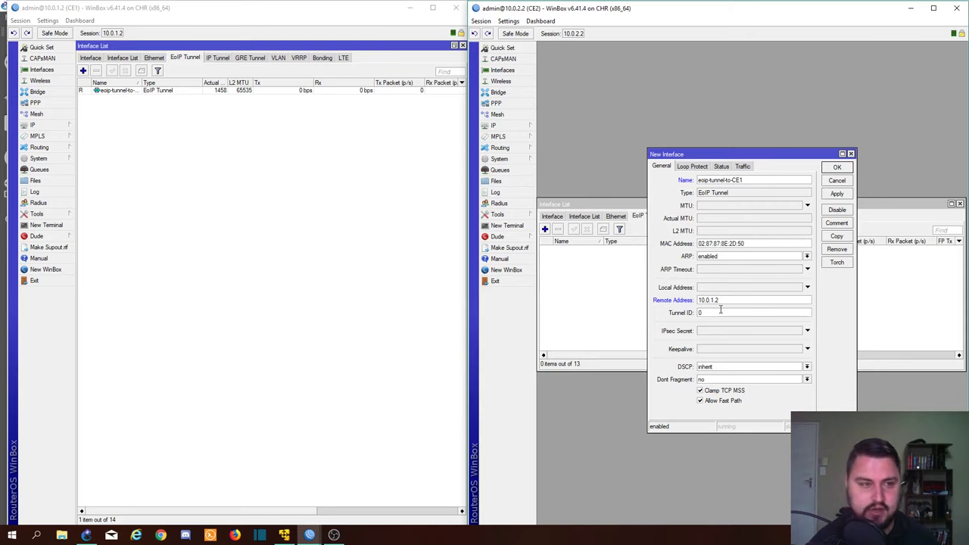
click(726, 312)
drag(702, 313, 633, 311)
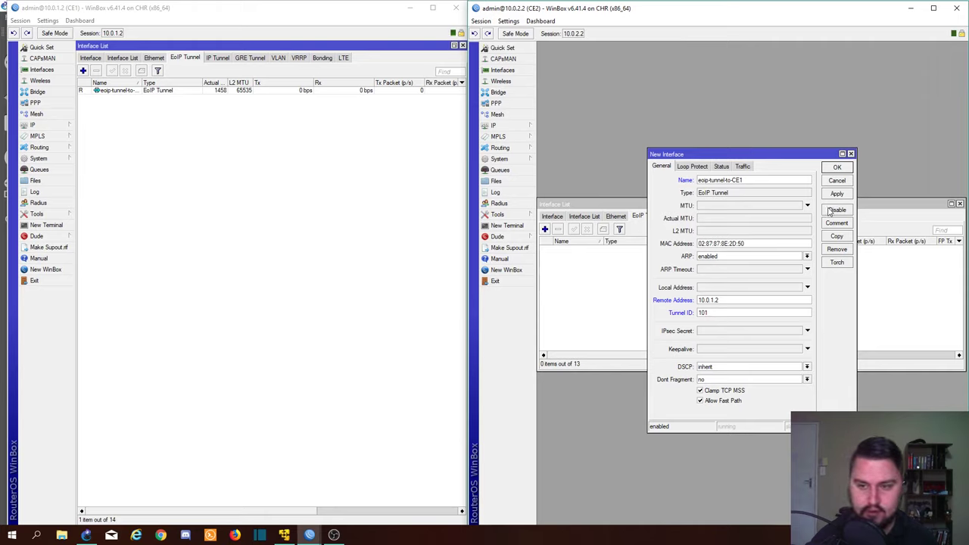
click(836, 167)
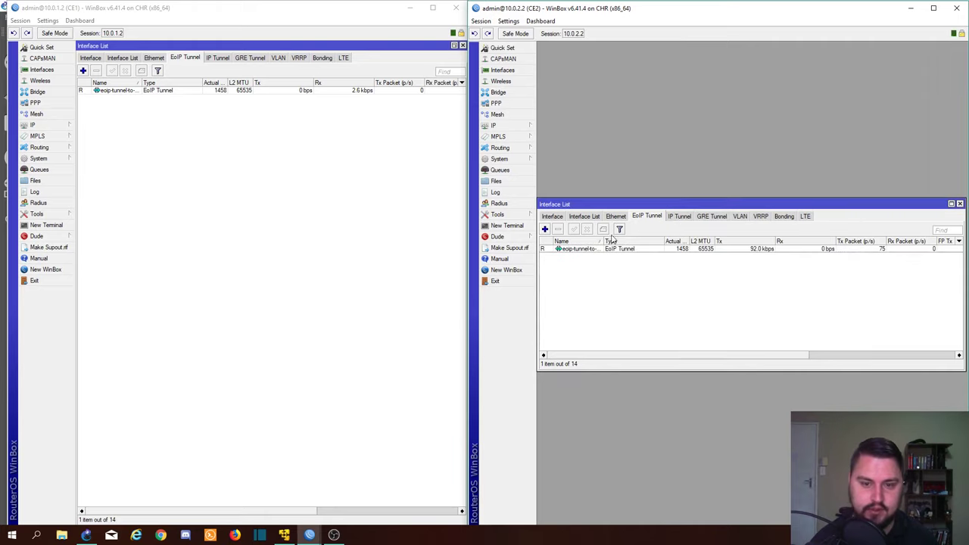
Step: On CE1, open IP > Neighbors and select CE2's entry seen over the EoIP tunnel
click(597, 250)
click(198, 103)
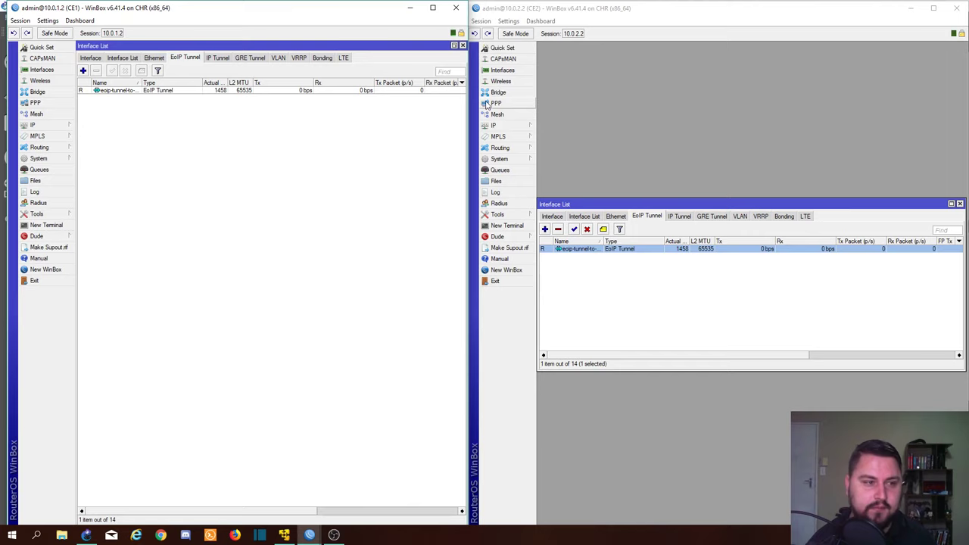
click(45, 125)
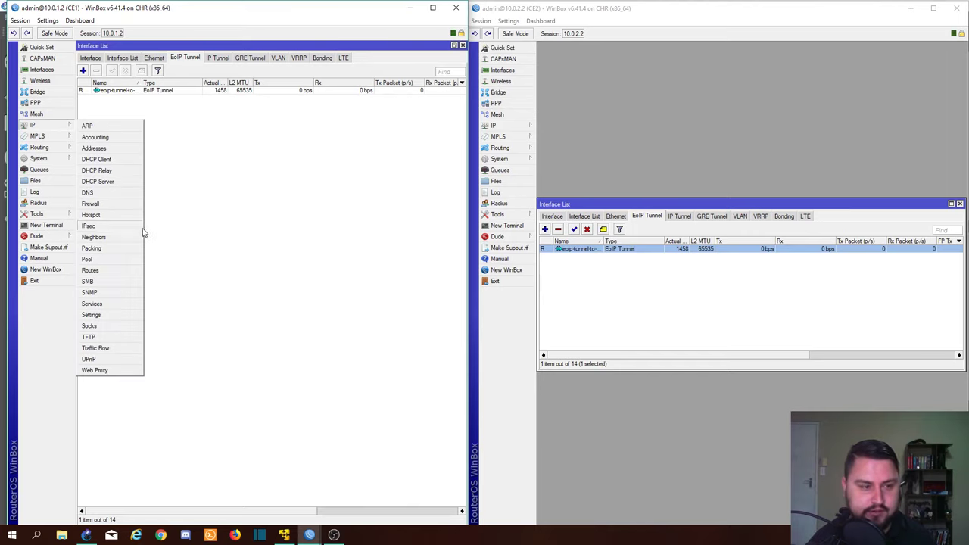
click(106, 237)
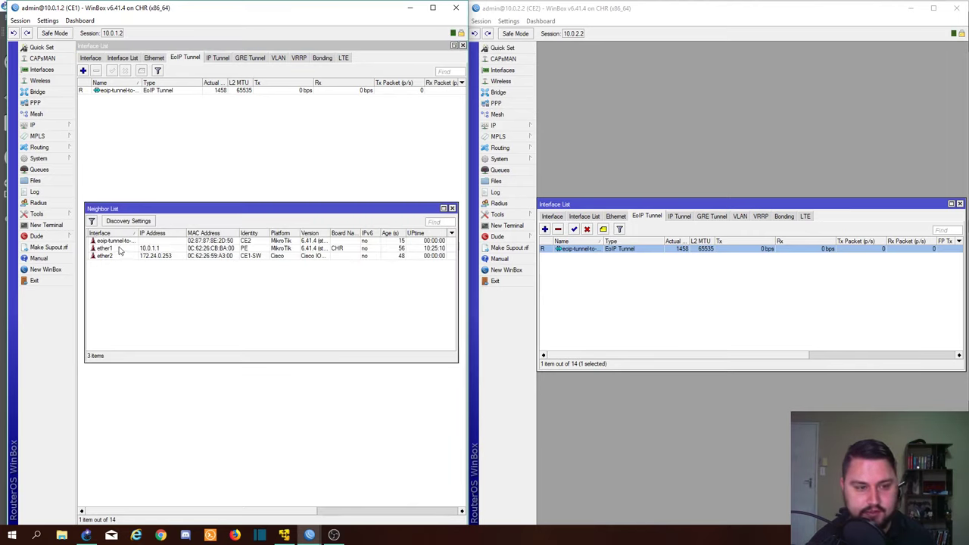
click(121, 240)
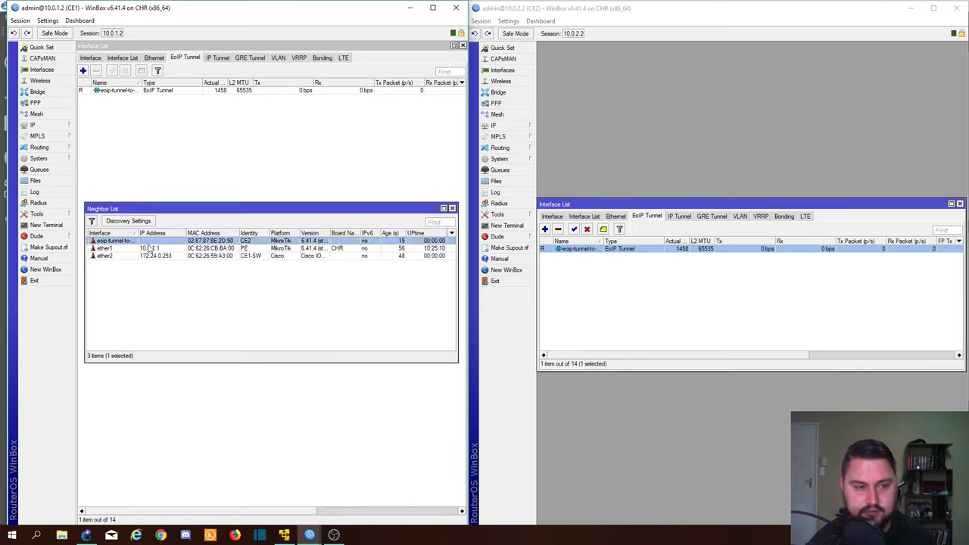
Step: Close the neighbour list and compare the IP > Addresses lists of CE1 and CE2, including 172.24.0.1/24 on VLAN5
click(452, 209)
click(34, 125)
click(132, 149)
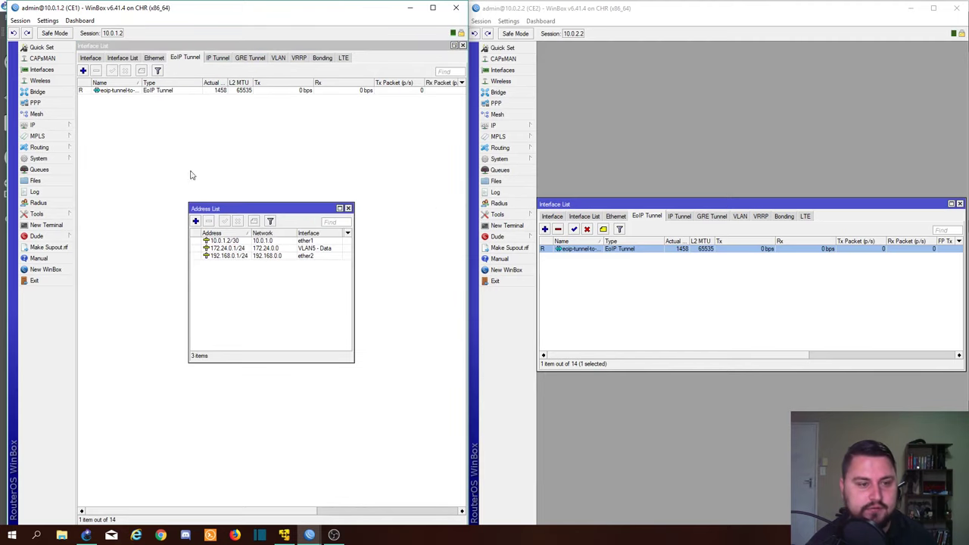
click(506, 128)
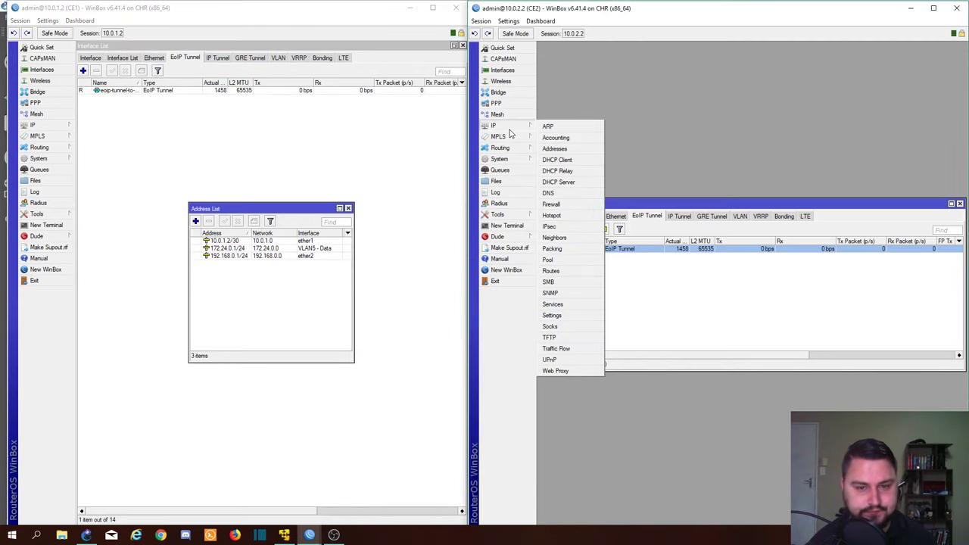
click(555, 149)
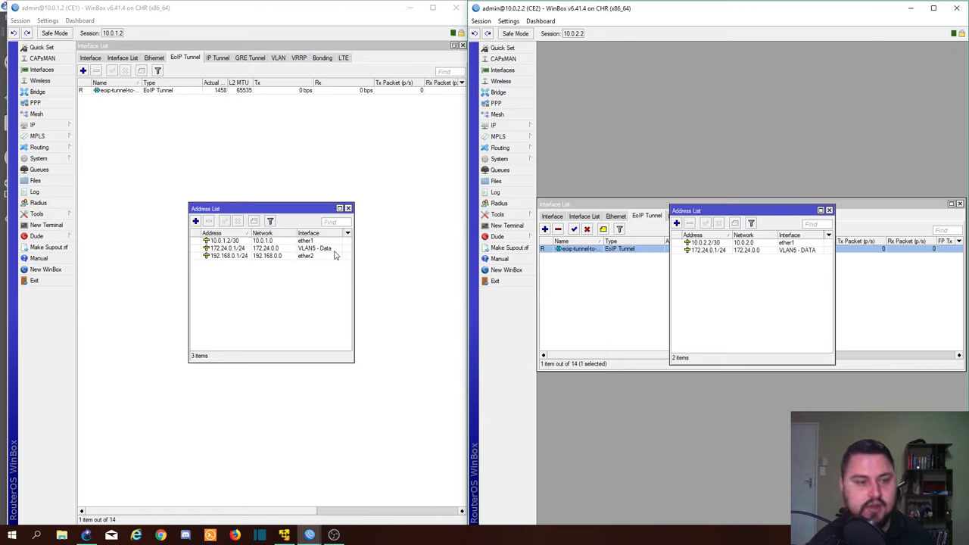
click(311, 251)
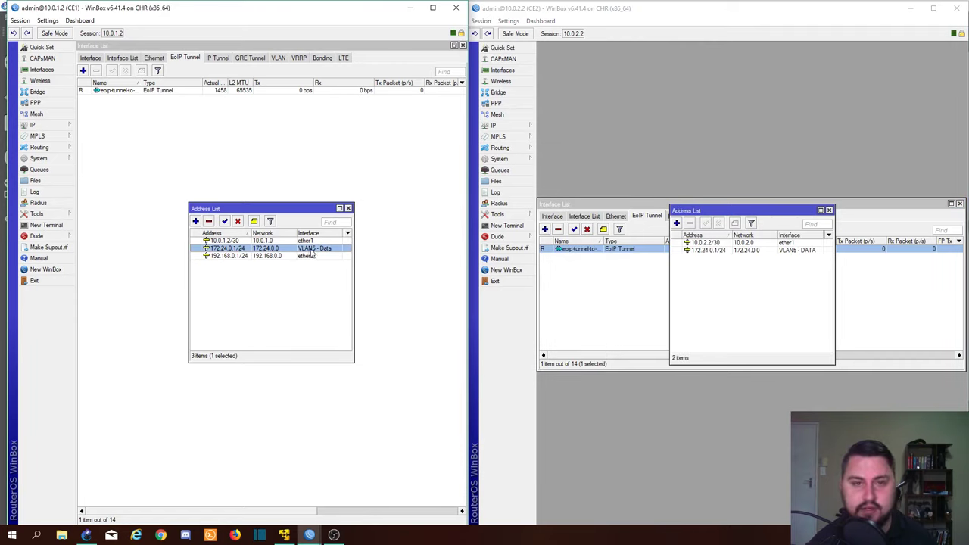
click(264, 257)
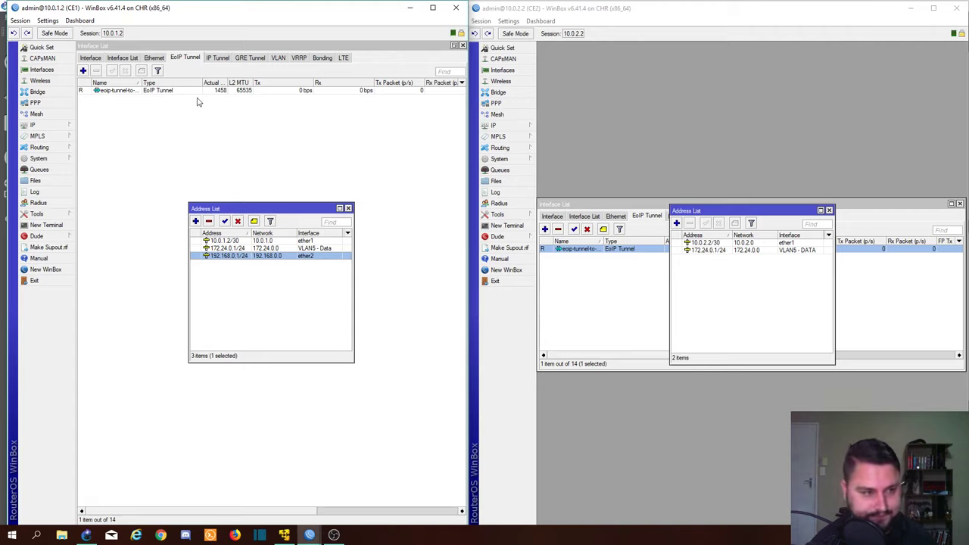
click(163, 129)
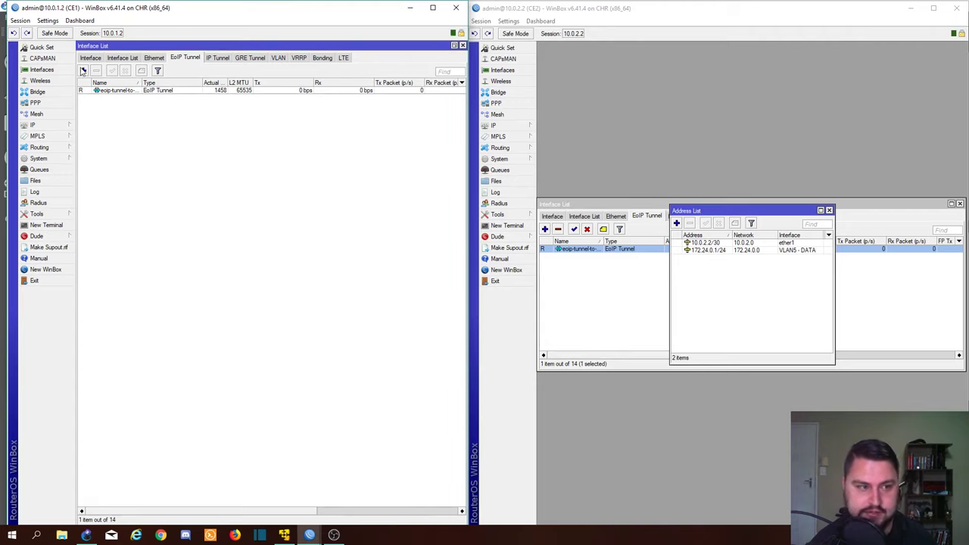
Step: Review all of CE1's interfaces, including ether2, then return to the EoIP Tunnel list
click(93, 59)
click(99, 106)
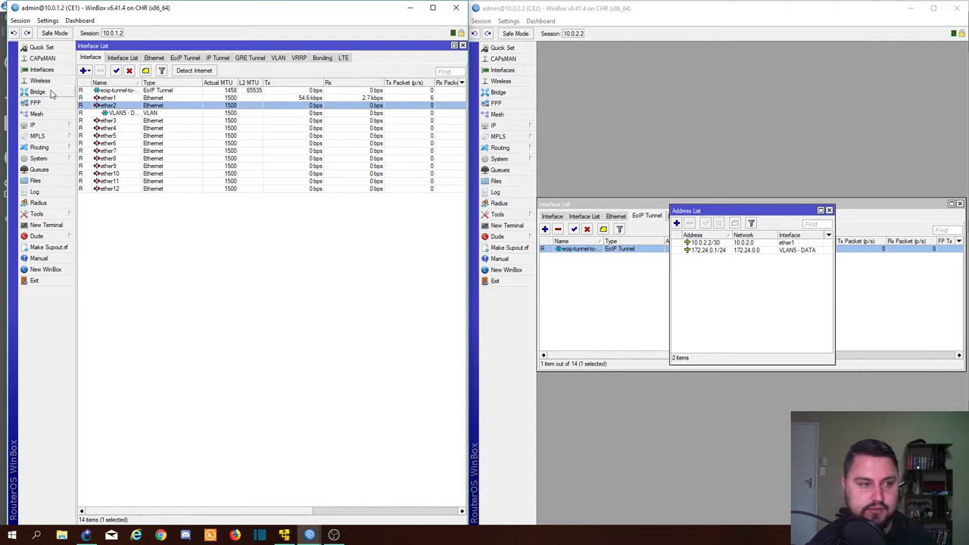
click(182, 61)
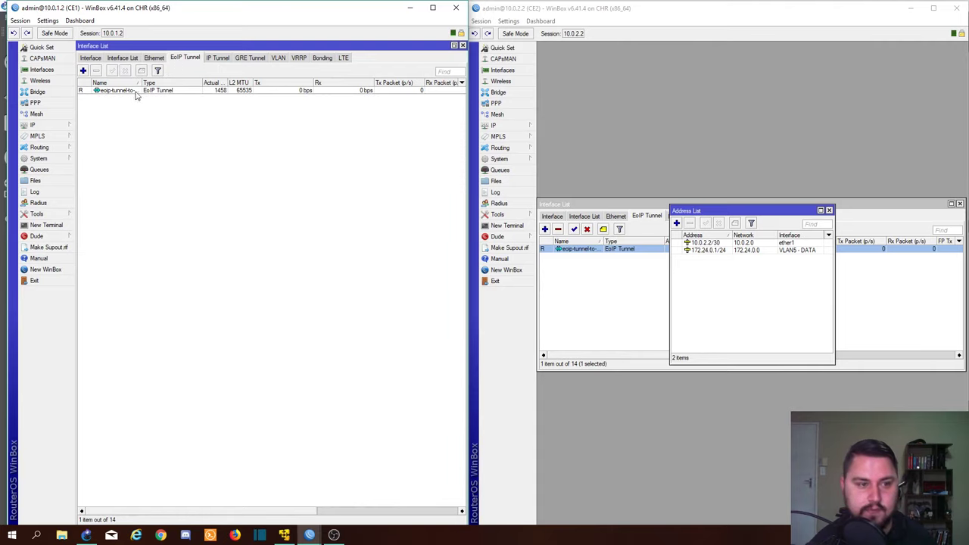
Step: Create bridge Bridge-EOIP on CE1 and start a new entry under its Ports
click(37, 92)
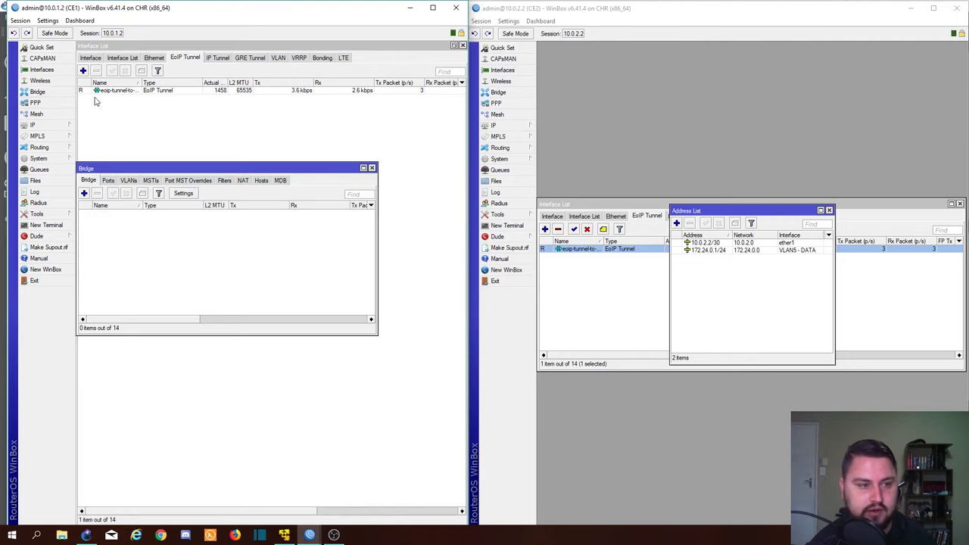
click(86, 194)
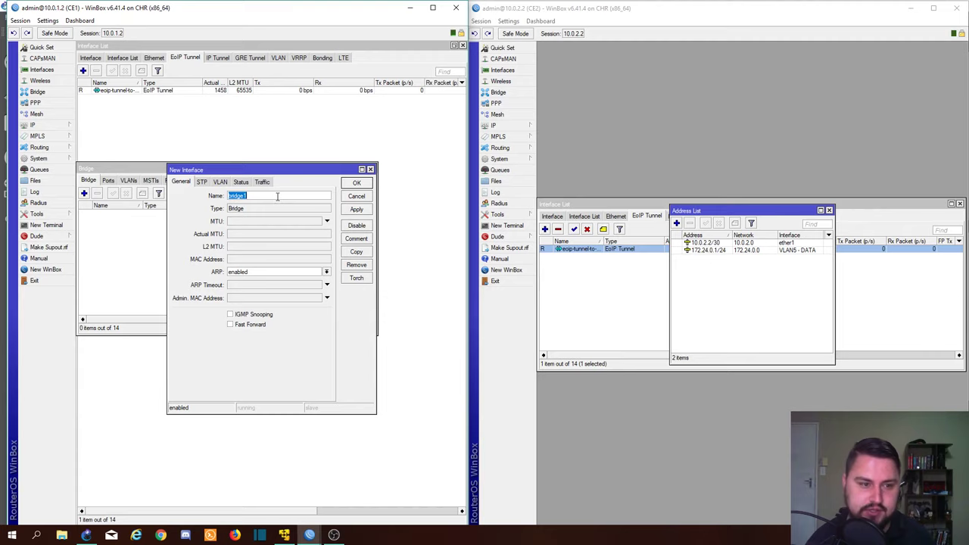
text(B)
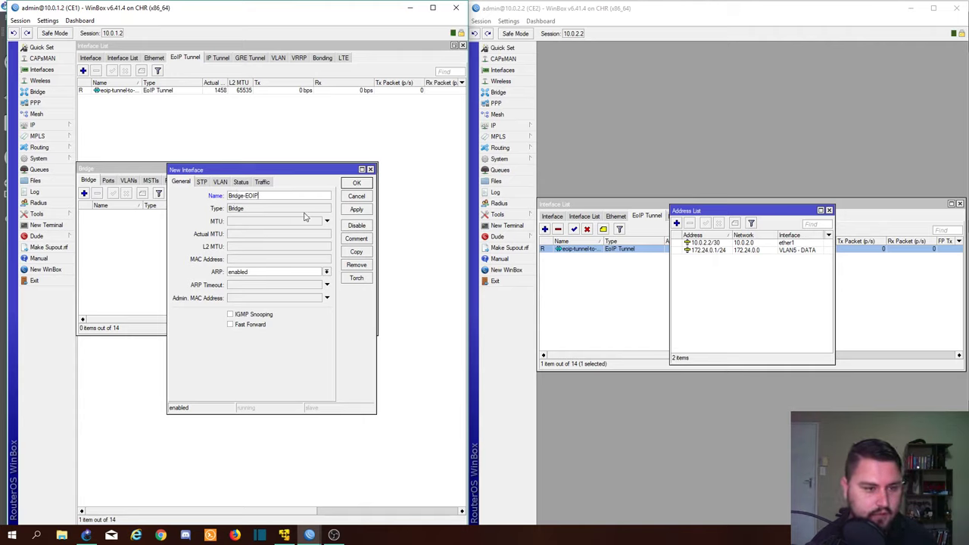
click(356, 209)
click(354, 185)
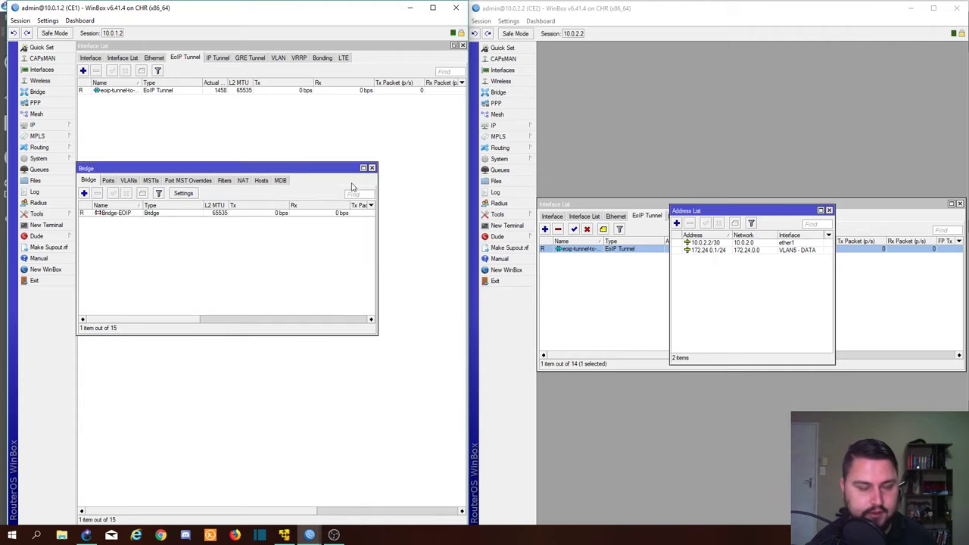
click(110, 181)
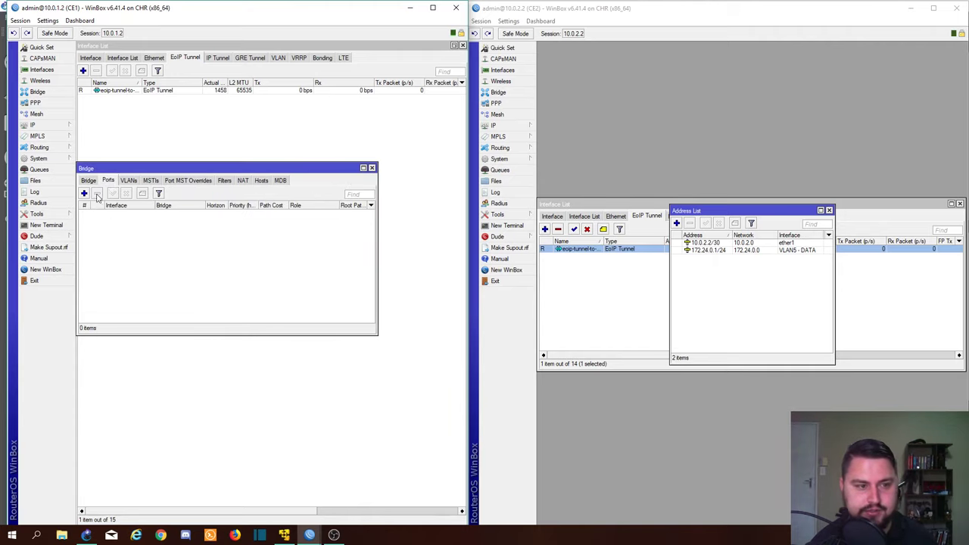
click(84, 194)
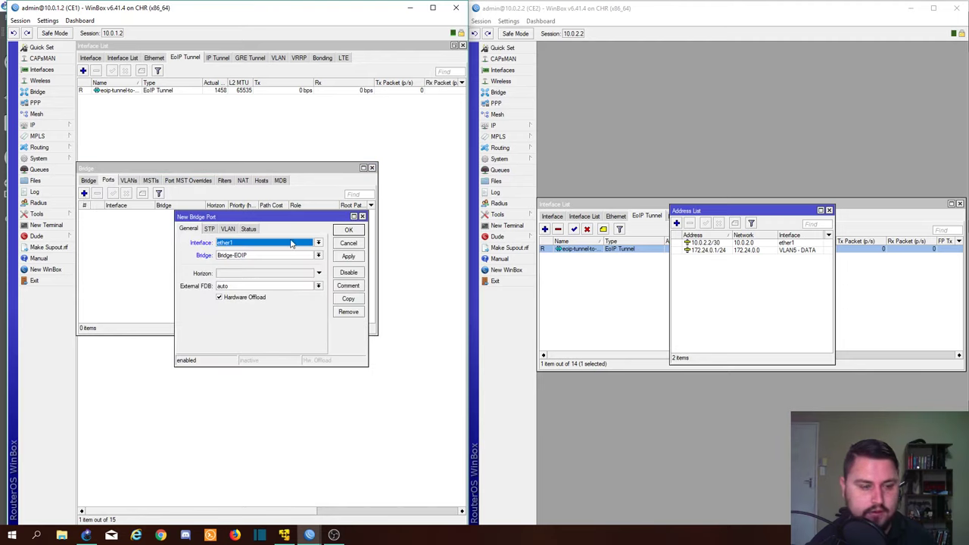
Step: Add ether2 and eoip-tunnel-to-CE2 as the two ports of CE1's Bridge-EOIP
click(272, 241)
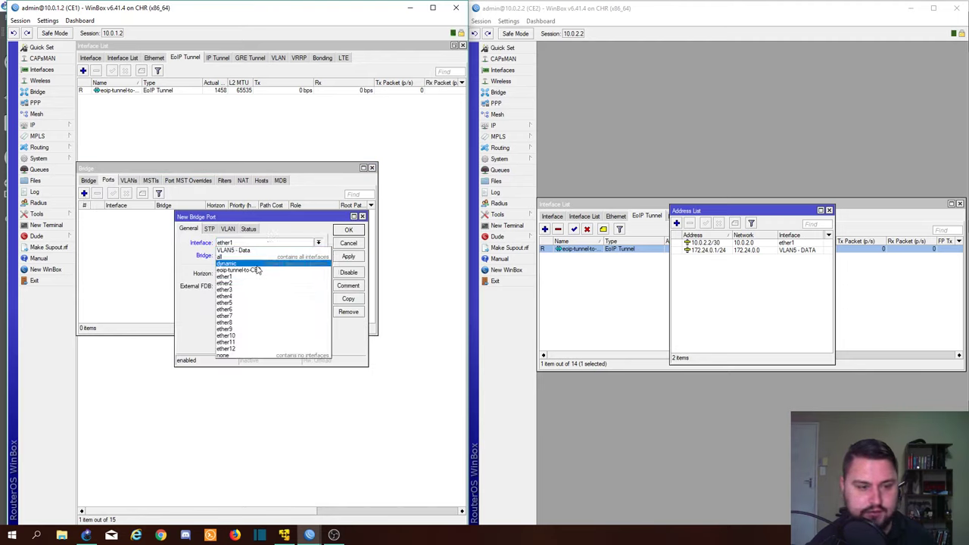
click(257, 283)
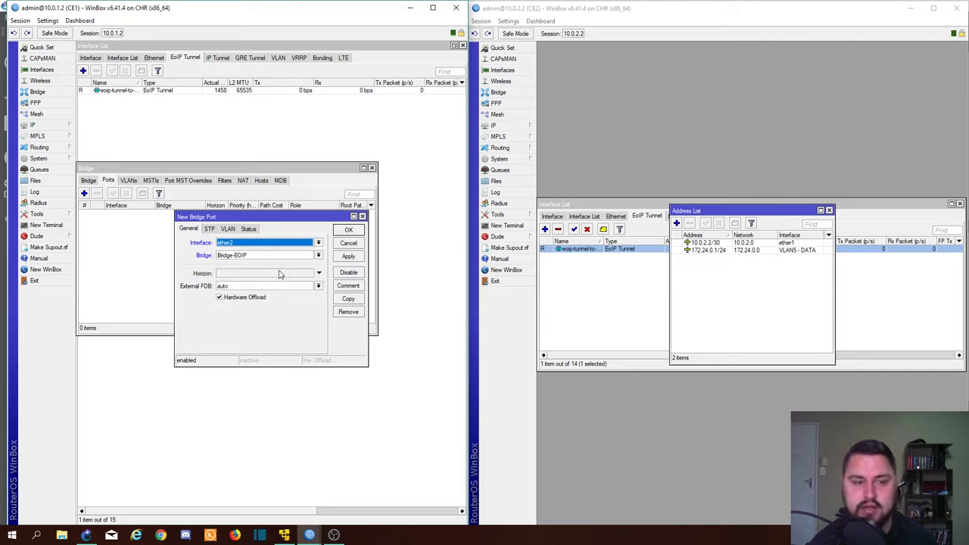
click(347, 259)
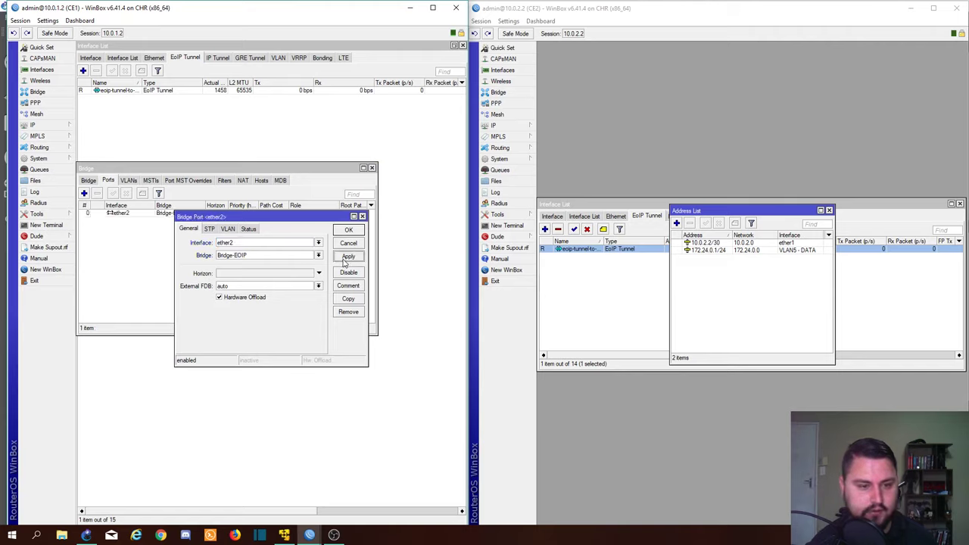
click(347, 231)
click(85, 193)
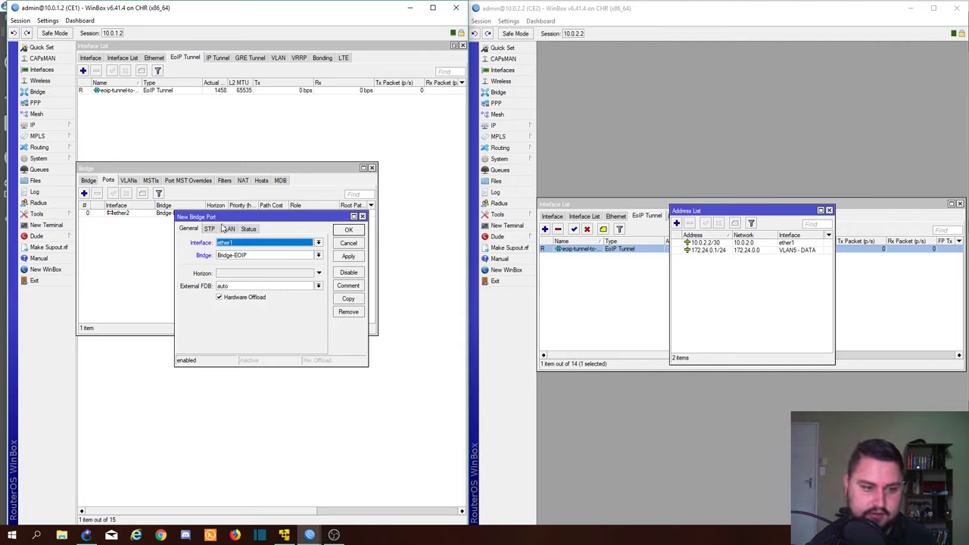
click(241, 243)
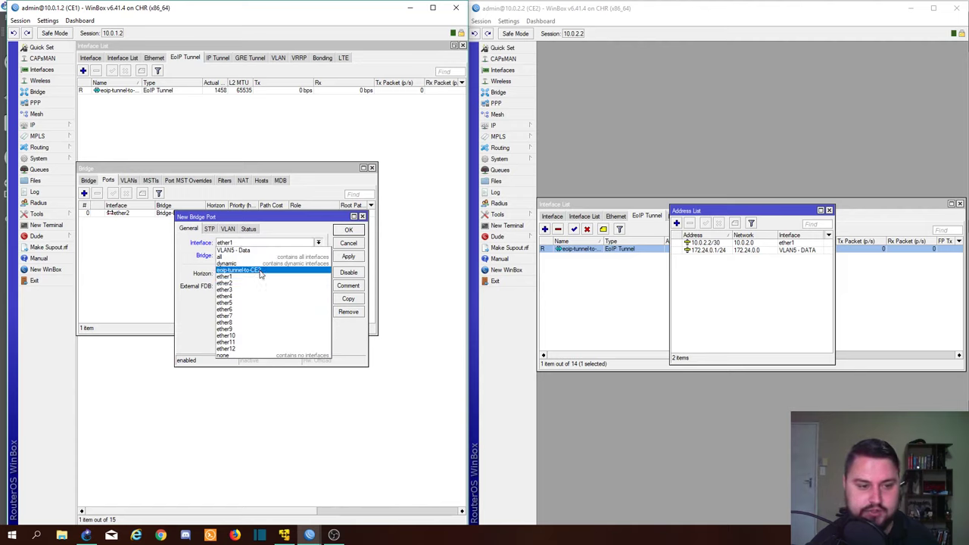
click(262, 275)
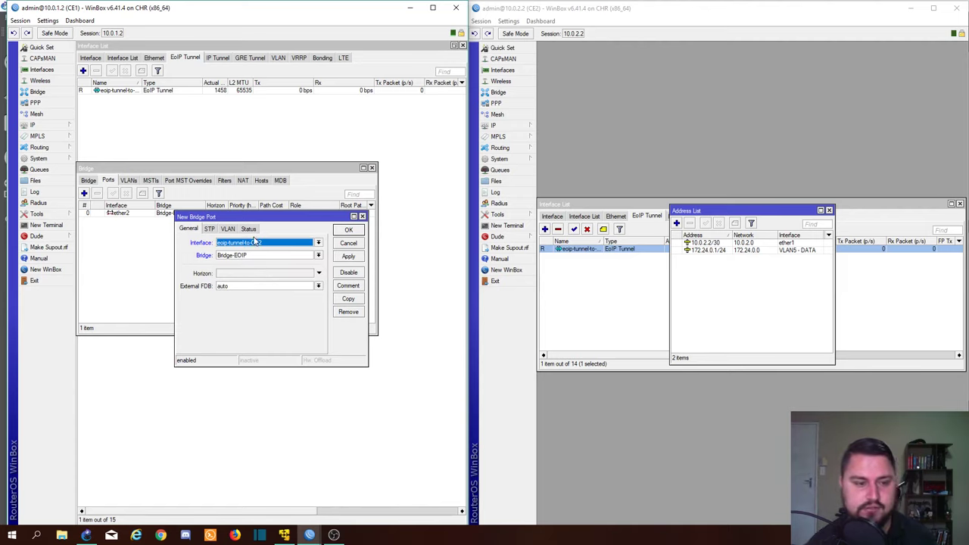
click(348, 256)
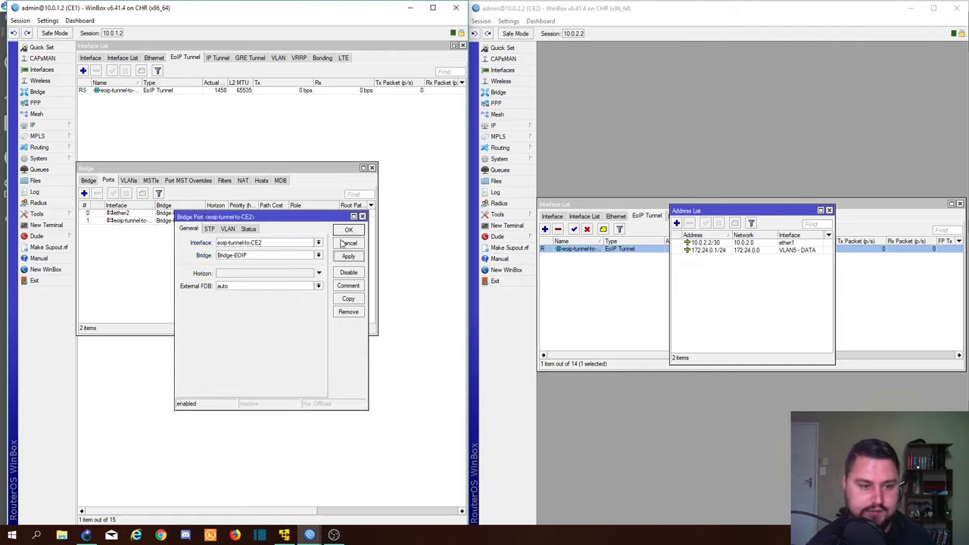
click(349, 231)
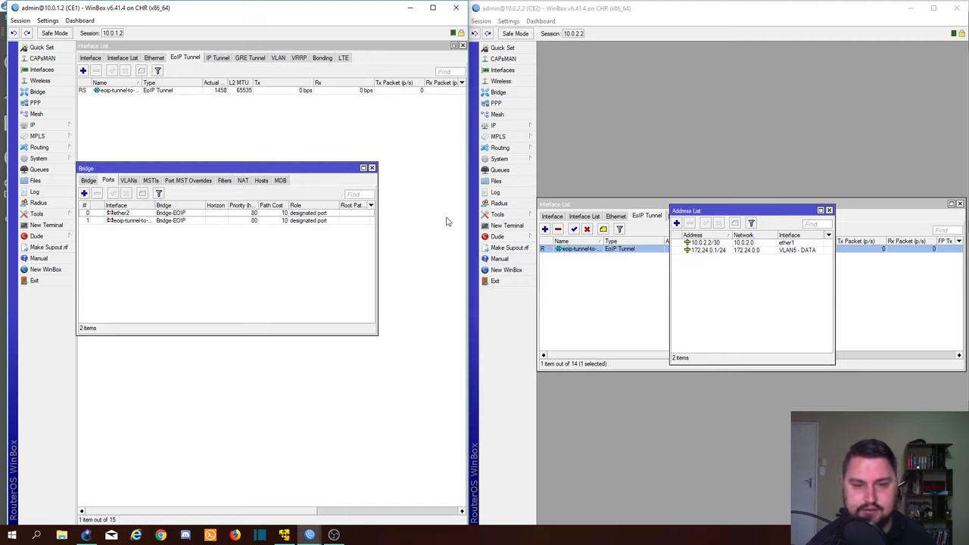
Step: On CE2, create a new bridge named Bridge-EOIP
click(627, 303)
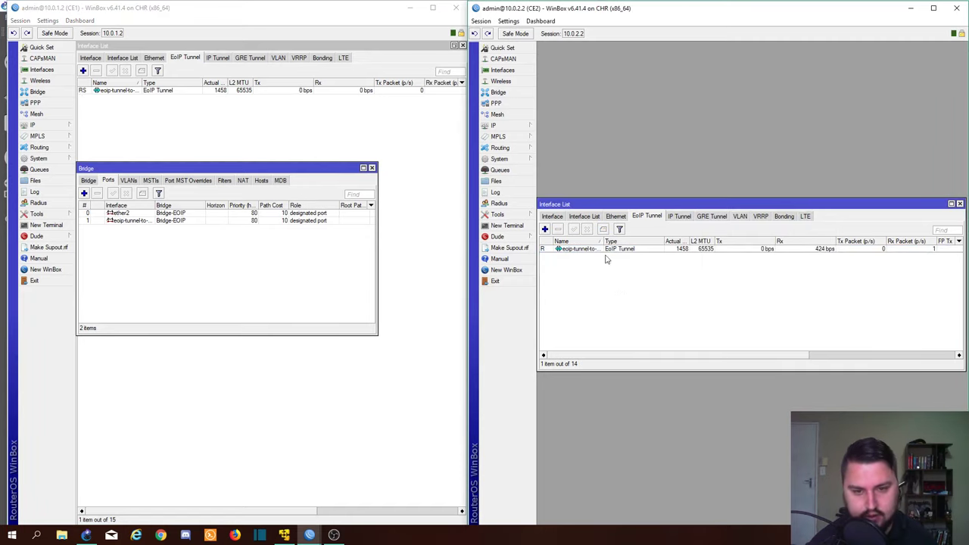
click(498, 92)
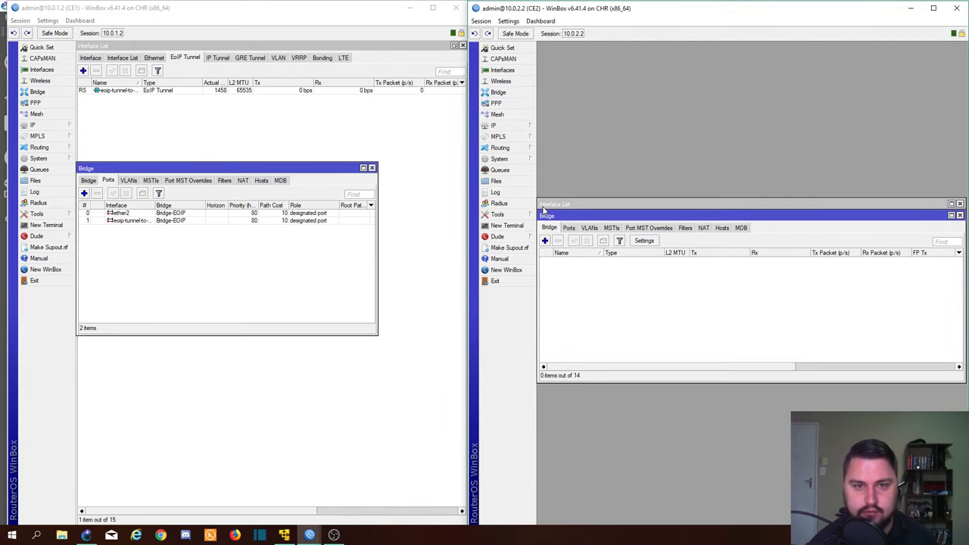
click(544, 241)
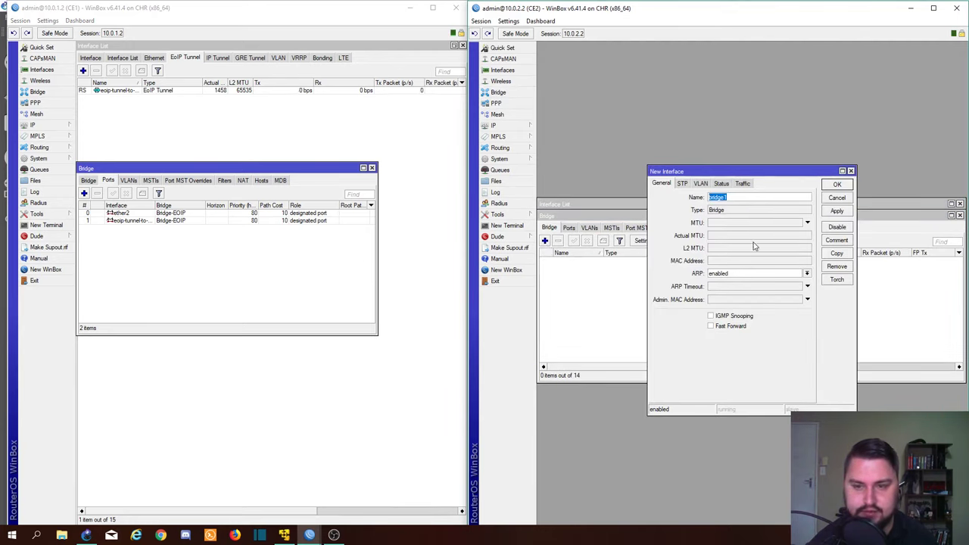
text(Br)
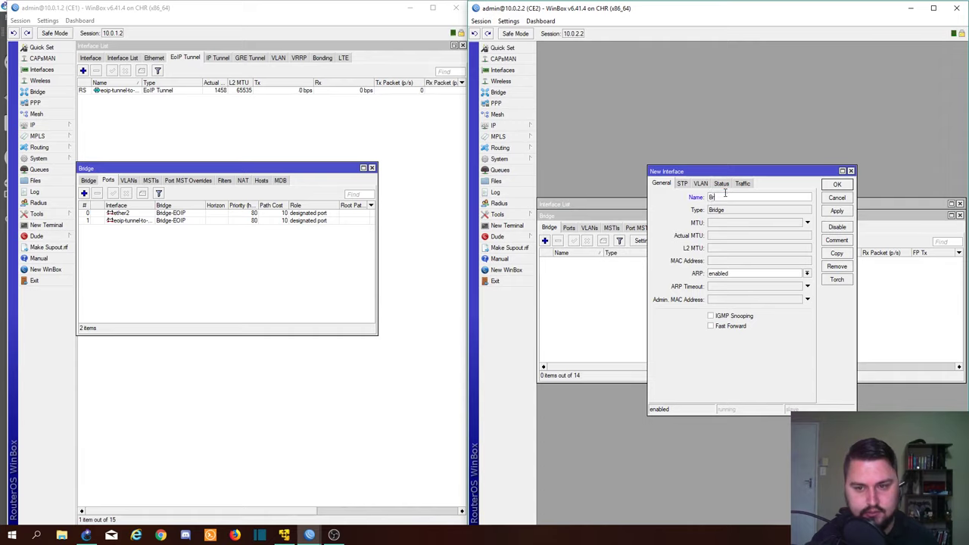
text(idge-E)
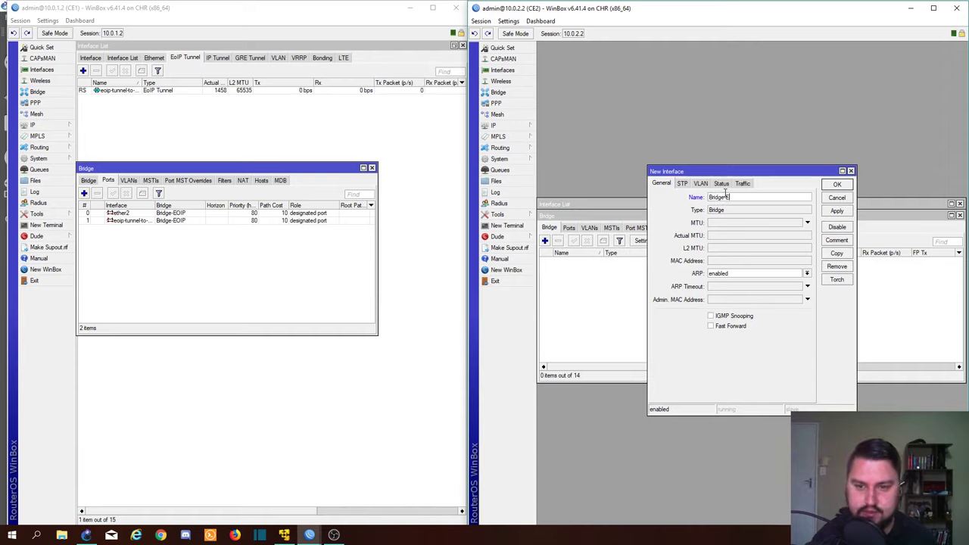
text(OIP)
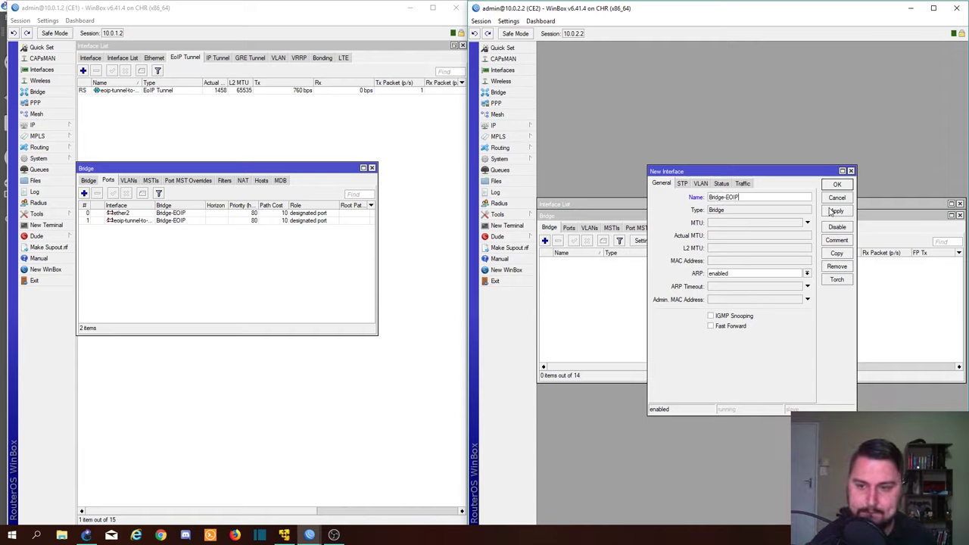
click(837, 210)
click(837, 184)
Step: Add ether2 and eoip-tunnel-to-CE1 as ports of CE2's Bridge-EOIP
click(588, 229)
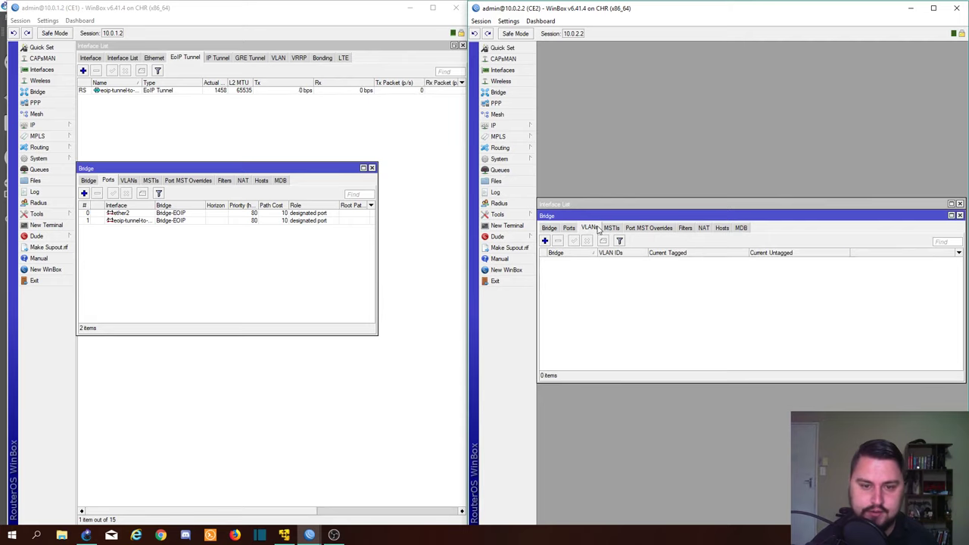
click(568, 228)
click(544, 241)
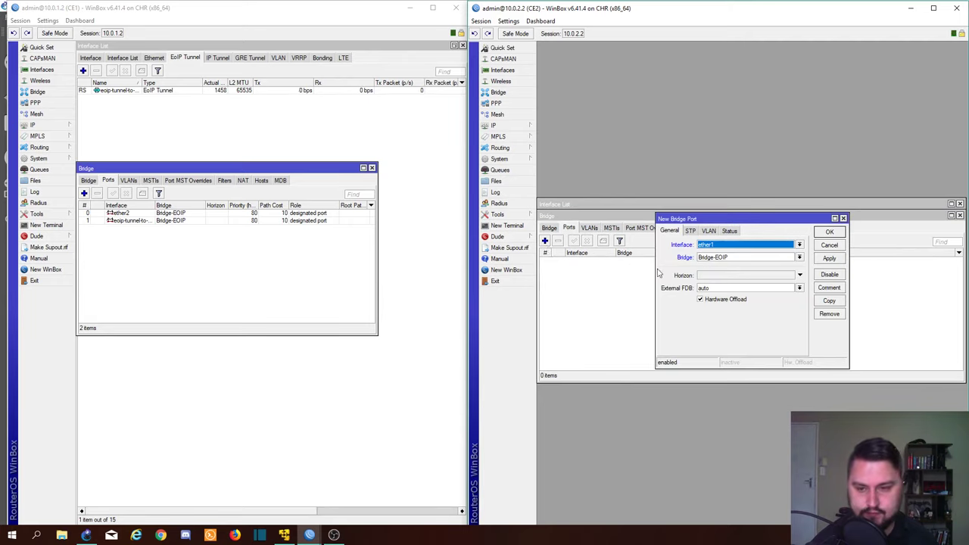
click(750, 247)
click(732, 284)
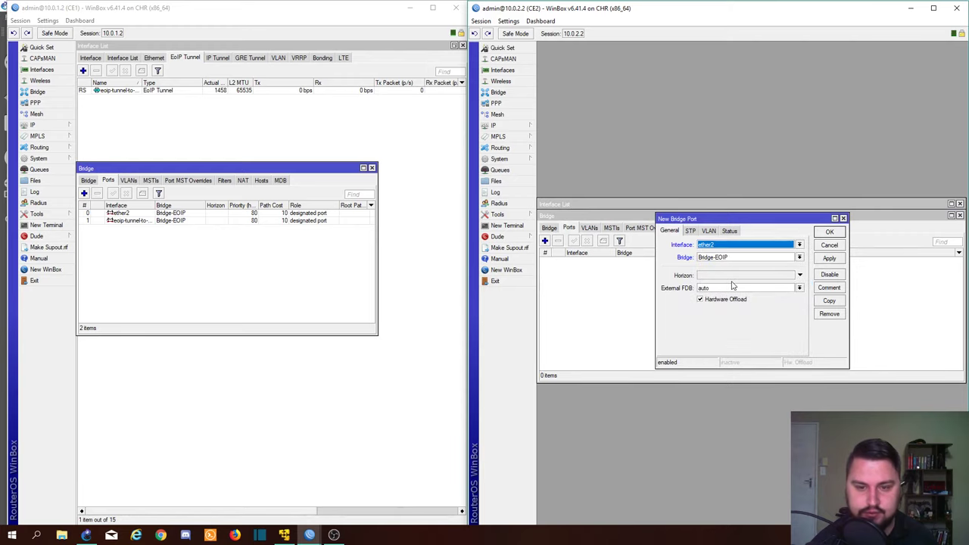
click(828, 259)
click(830, 232)
click(545, 240)
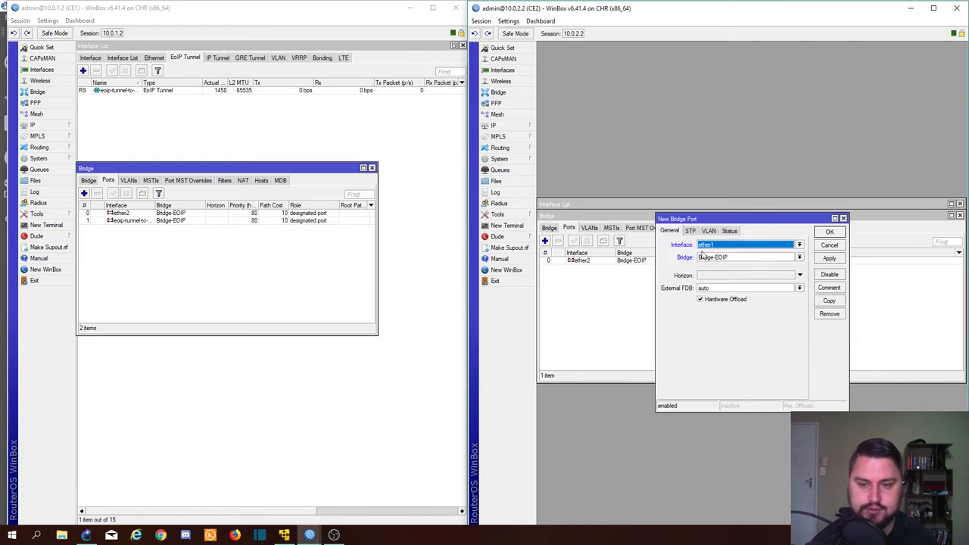
click(729, 247)
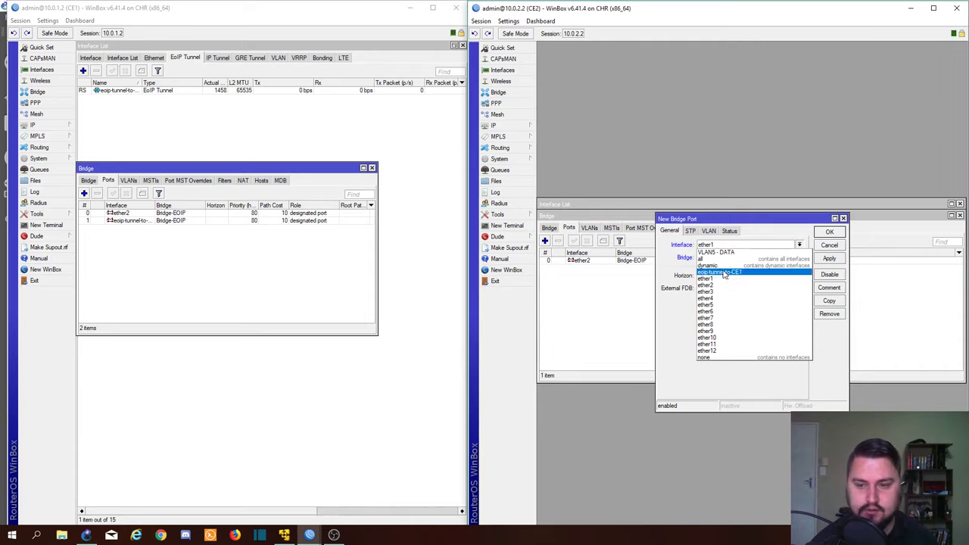
click(719, 272)
click(829, 259)
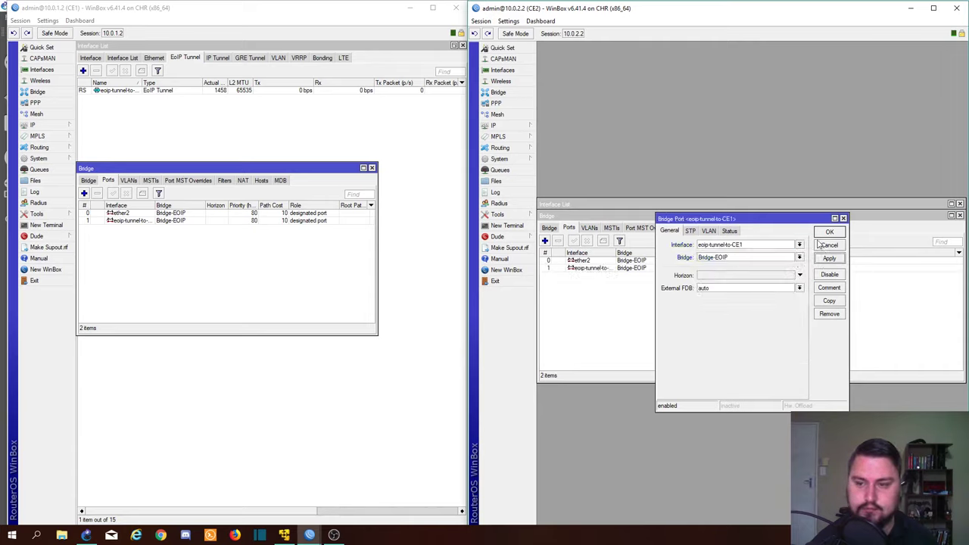
click(833, 233)
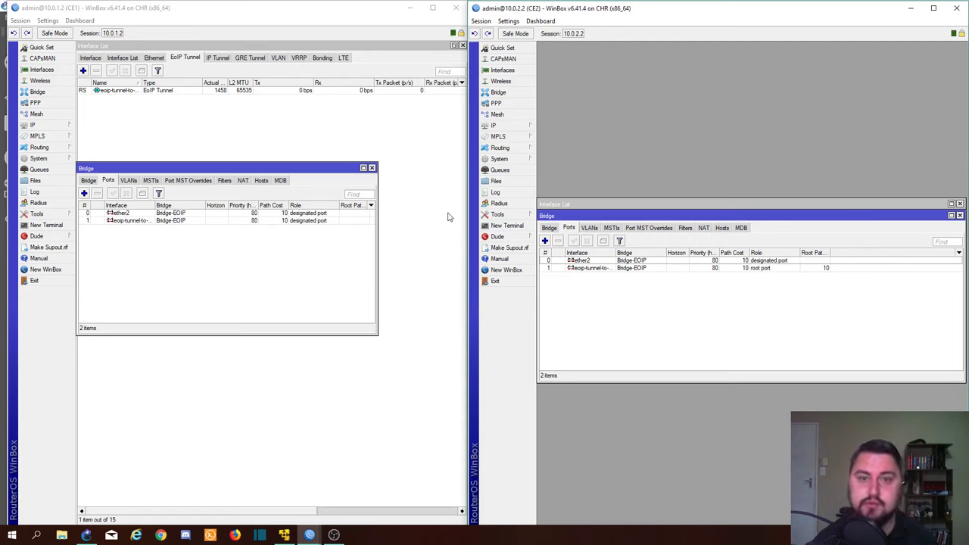
Step: Switch to GNS3 and open PC1's TightVNC console from its topology node
click(86, 535)
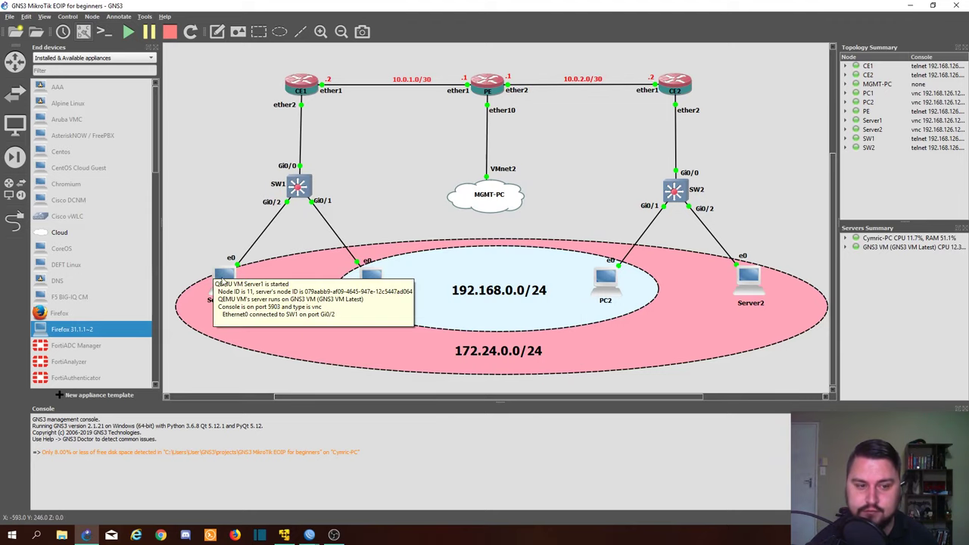
mouse_move(371, 284)
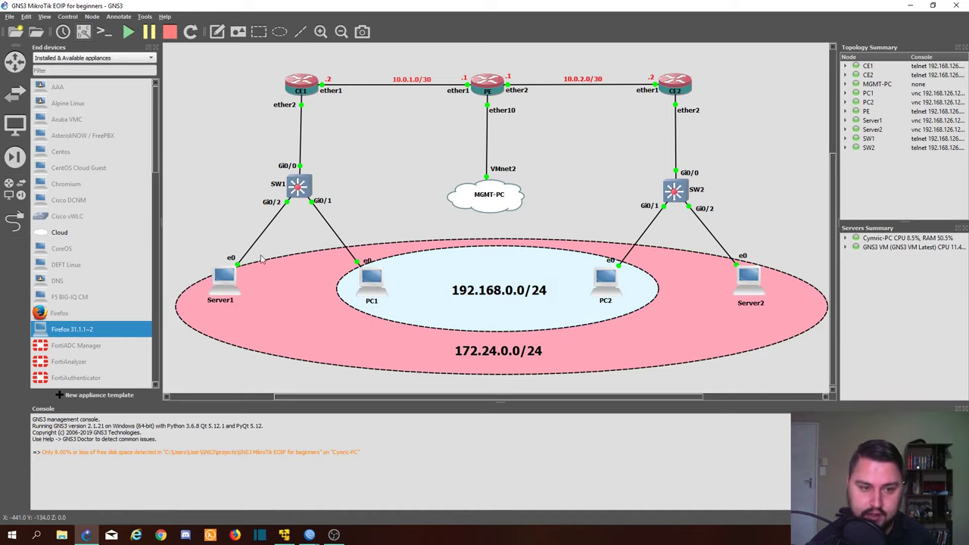
mouse_move(310, 85)
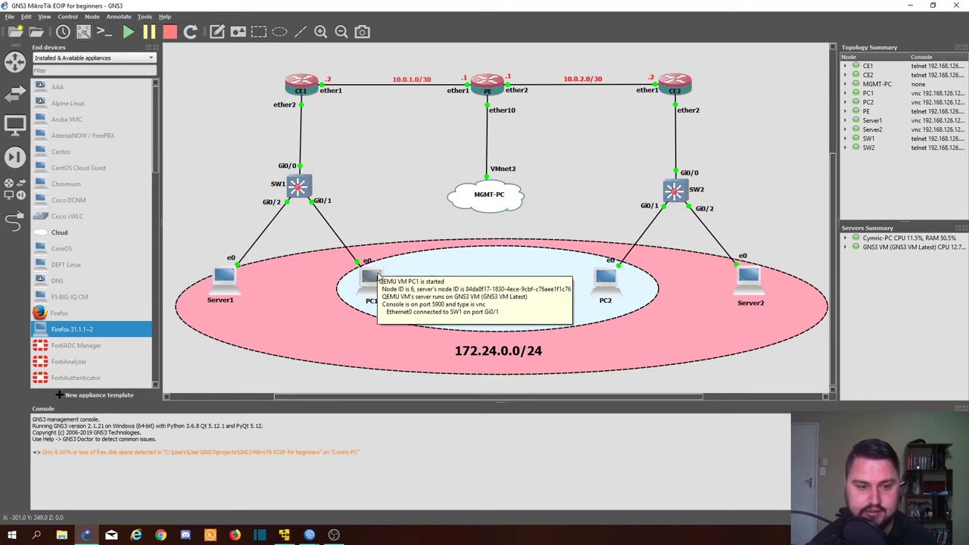
double_click(372, 282)
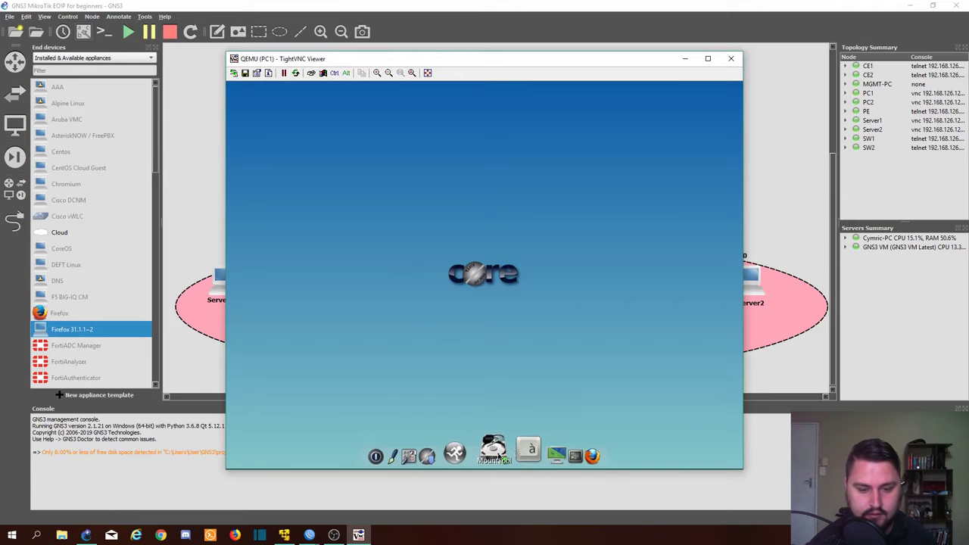
Step: In a PC1 terminal, ping 192.168.0.1 and stop it to read the loss statistics
click(541, 454)
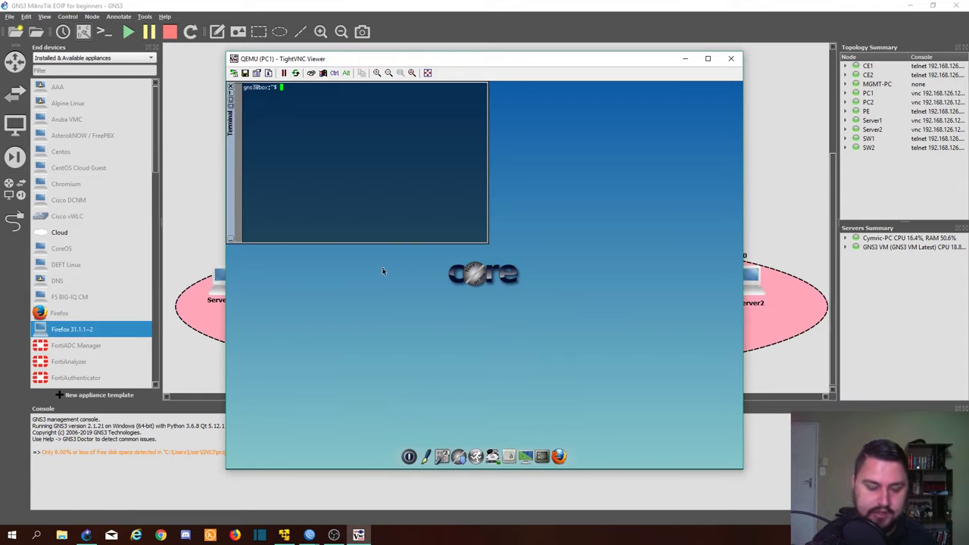
text(ping 192.168)
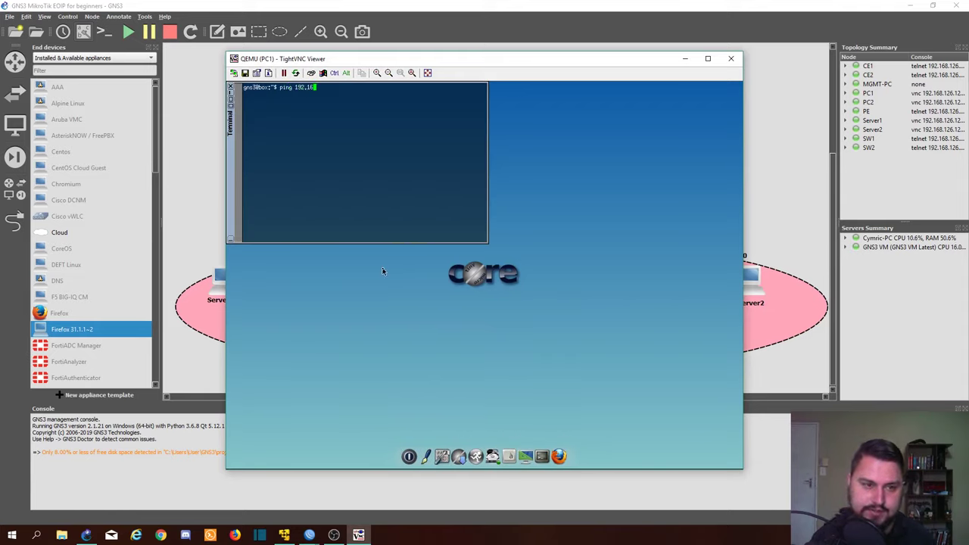
text(.0)
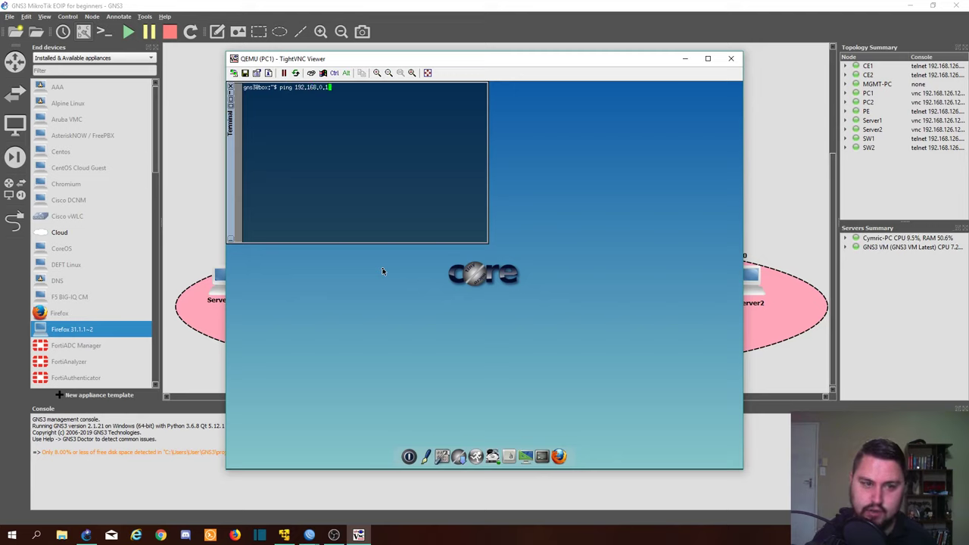
text(.1)
key(Return)
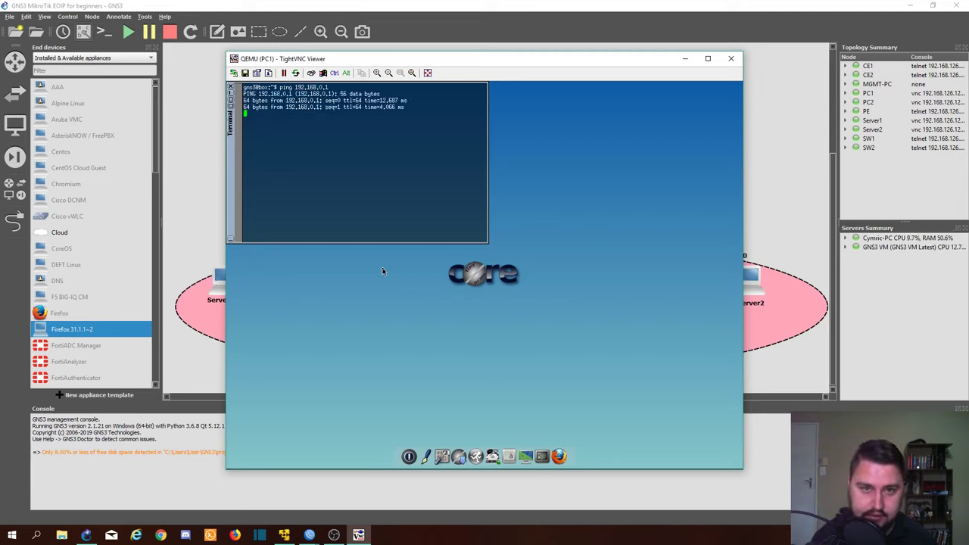
key(ctrl+c)
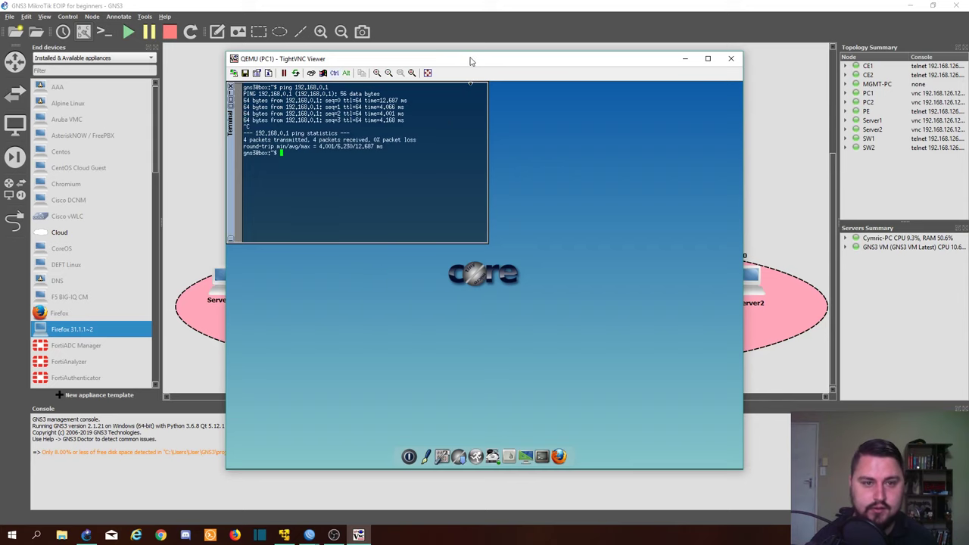
Step: Run ifconfig to confirm PC1's address 192.168.0.4, then bring GNS3 back to front
drag(469, 60, 302, 64)
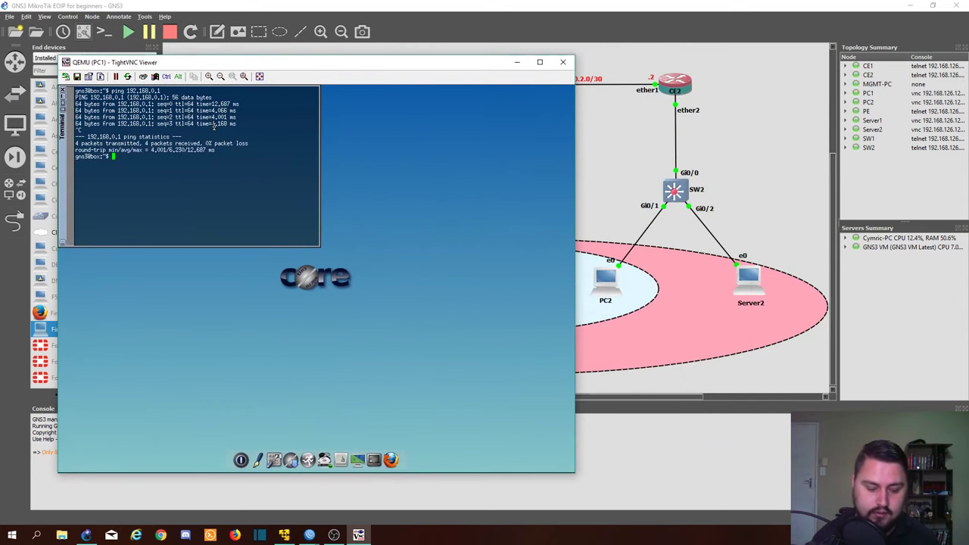
text(ifconfig)
key(Return)
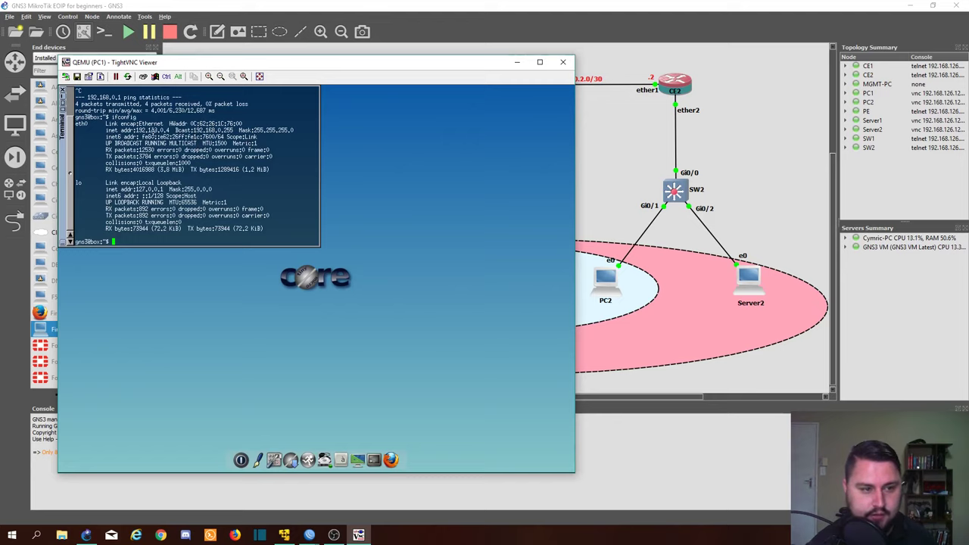
drag(138, 131, 173, 130)
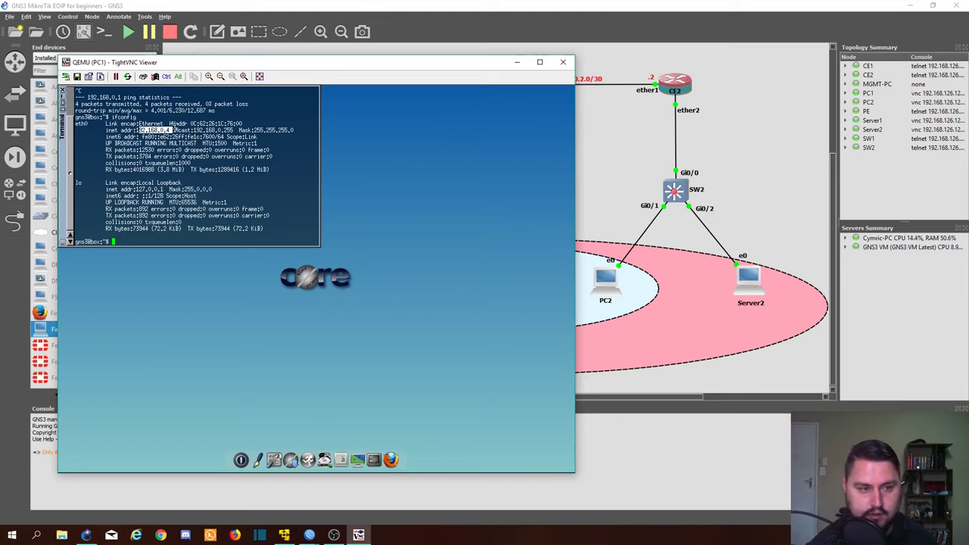
click(603, 280)
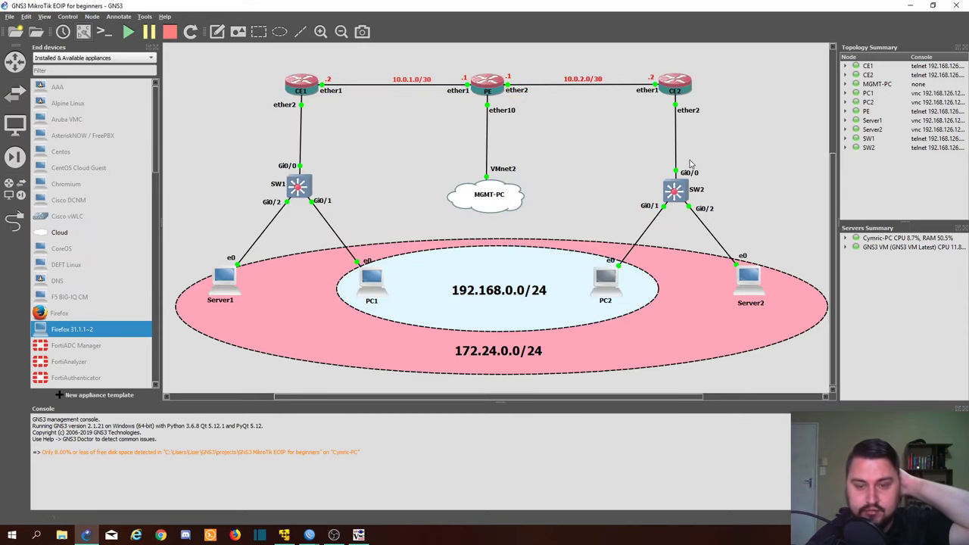
Step: Open a terminal on PC2 and run ifconfig to confirm its 192.168.0.5 address
double_click(605, 282)
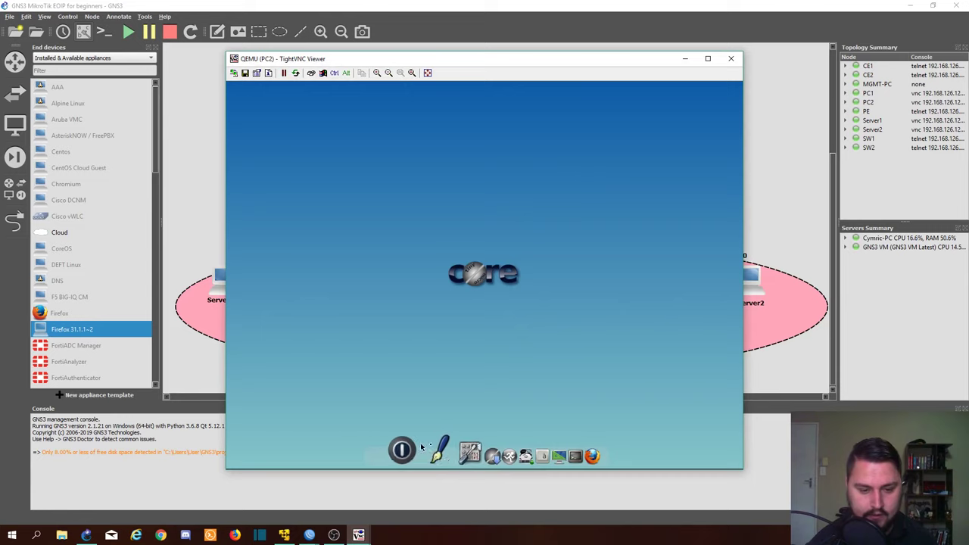
click(545, 449)
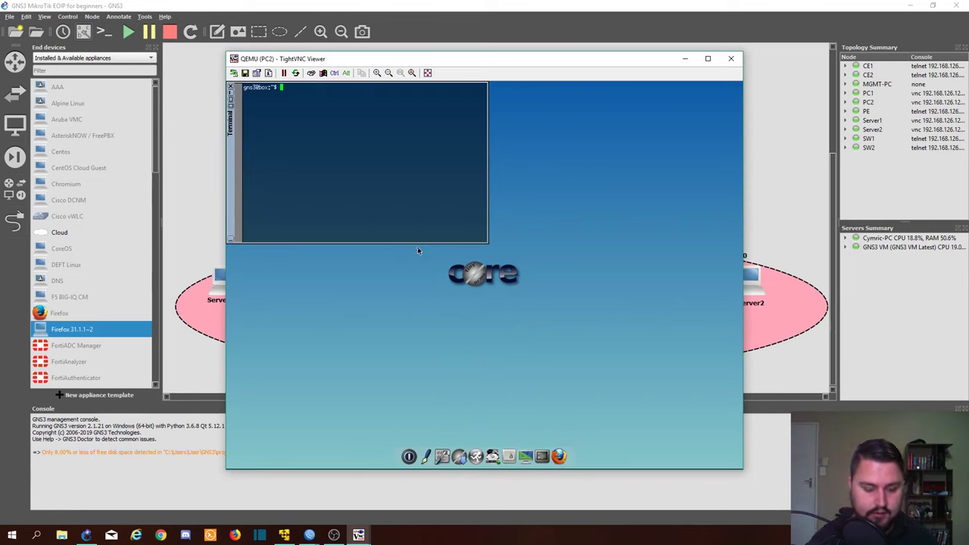
text(fig)
key(Return)
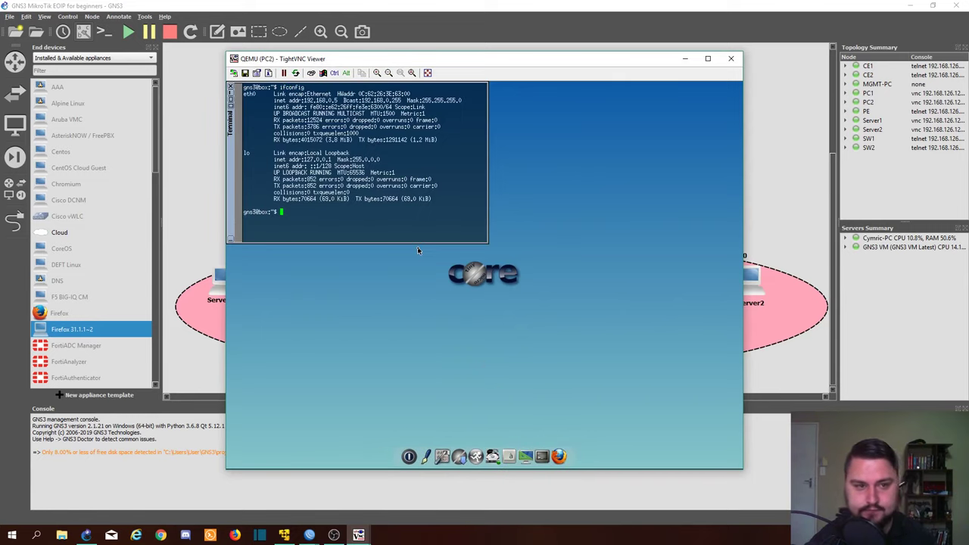
drag(525, 64, 691, 85)
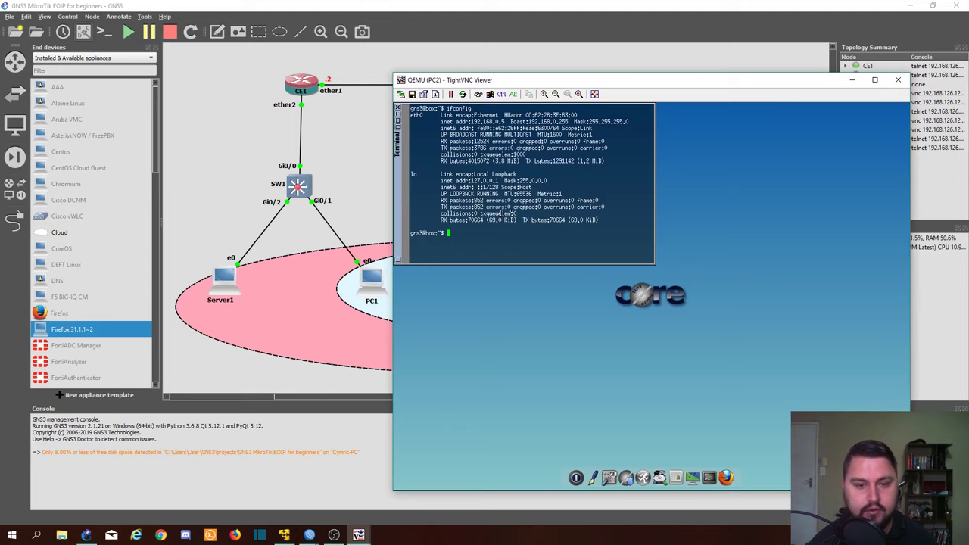
Step: Start a ping from PC2 to 192.168.0.1, then stop it
text(ping 1)
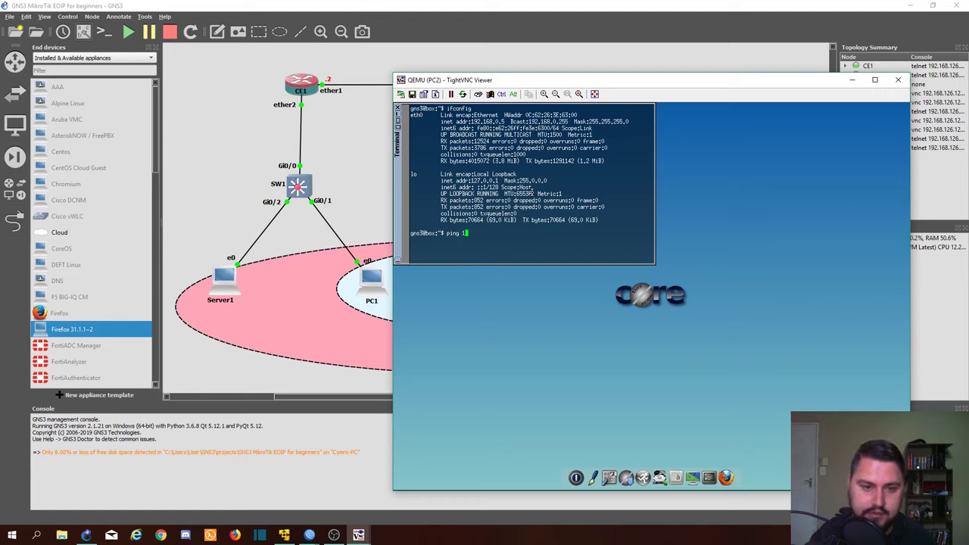
text(92.1)
key(BackSpace)
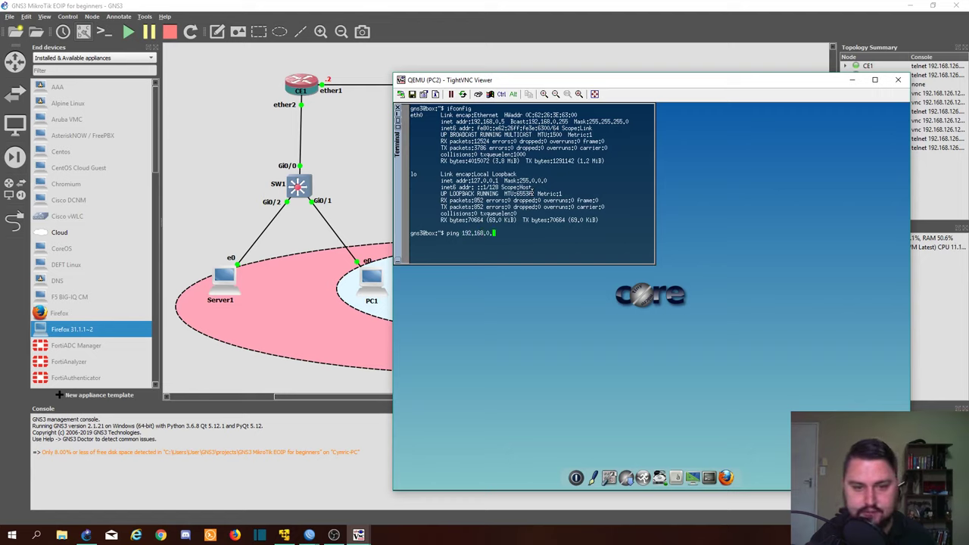
key(Return)
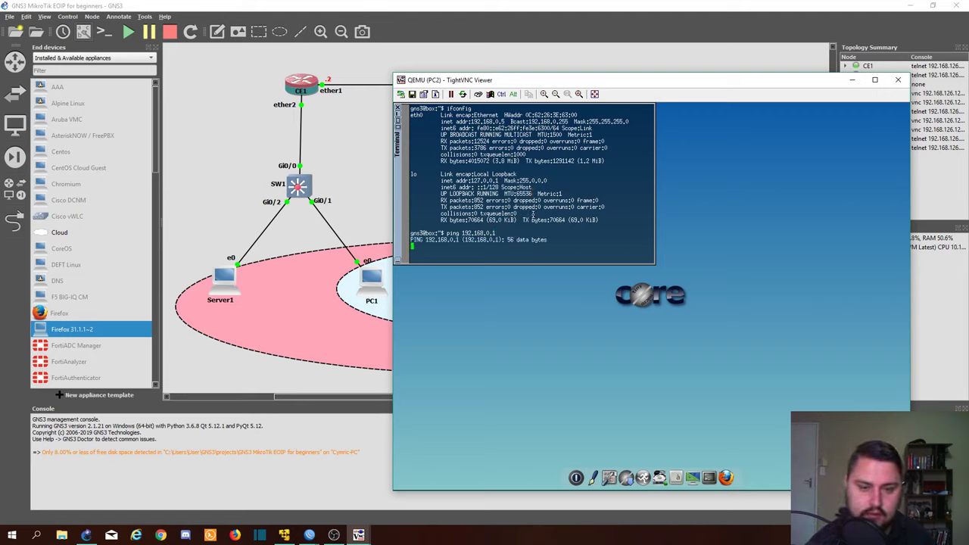
key(ctrl+c)
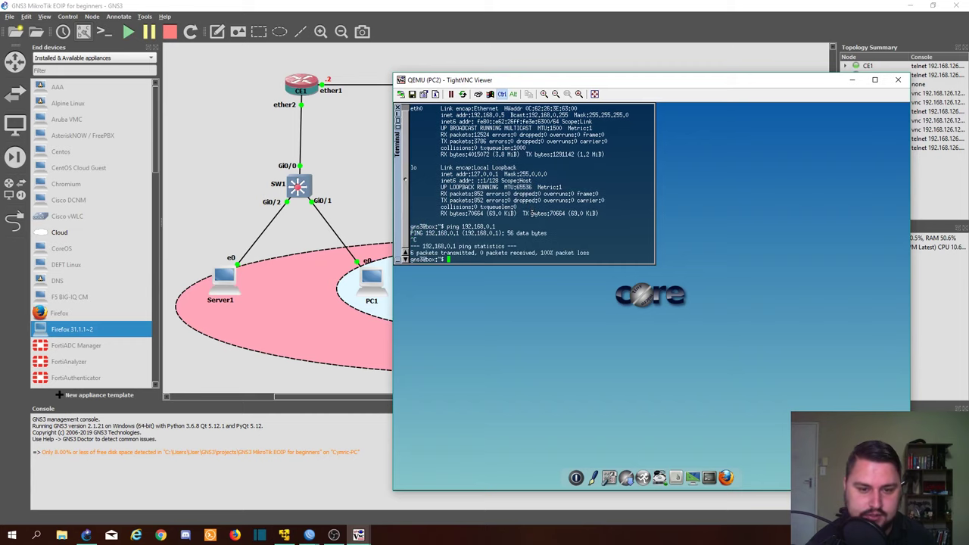
Step: Ping 192.168.0.4 from PC2 and confirm replies arrive
key(Up)
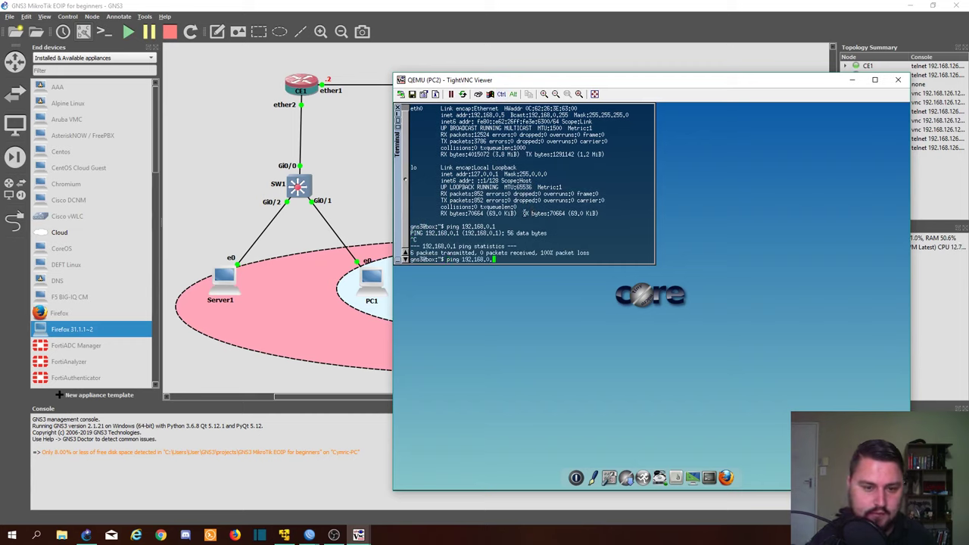
text(4)
key(Return)
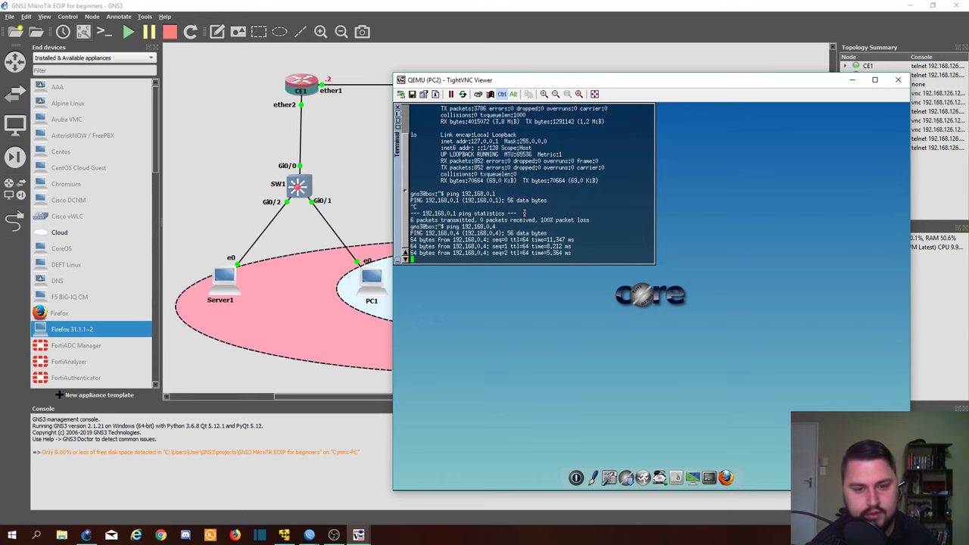
key(ctrl+c)
Step: Ping 192.168.0.1 again with 0% loss, then return to the GNS3 topology
key(Up)
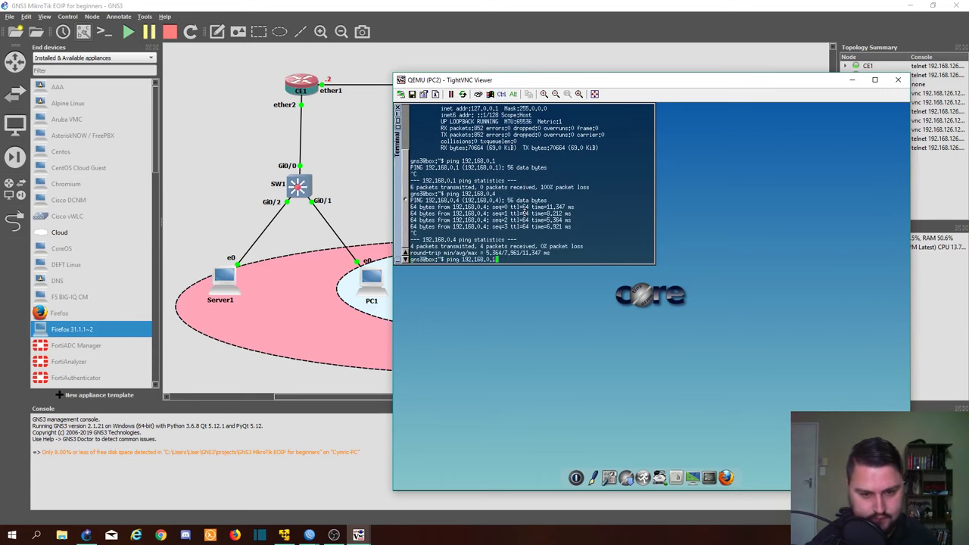
key(Return)
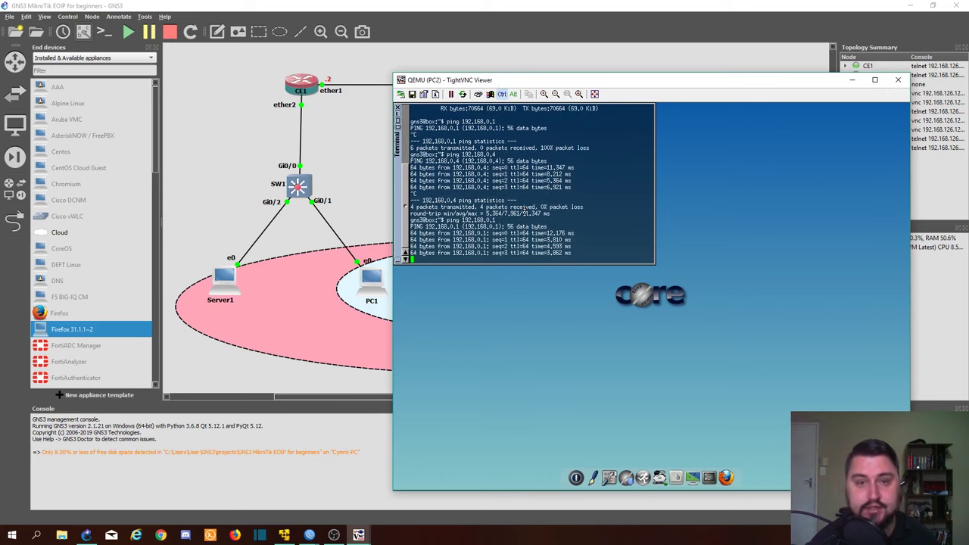
key(ctrl+c)
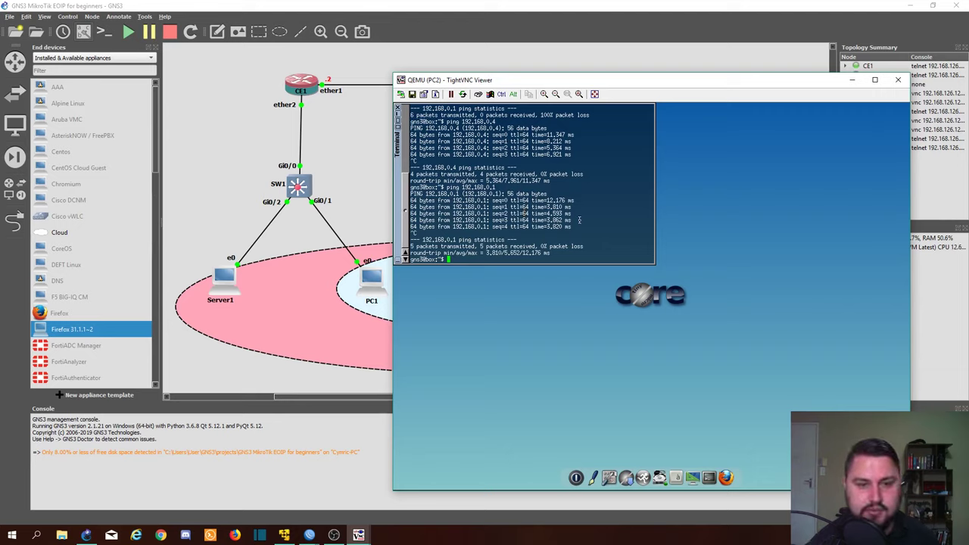
click(505, 70)
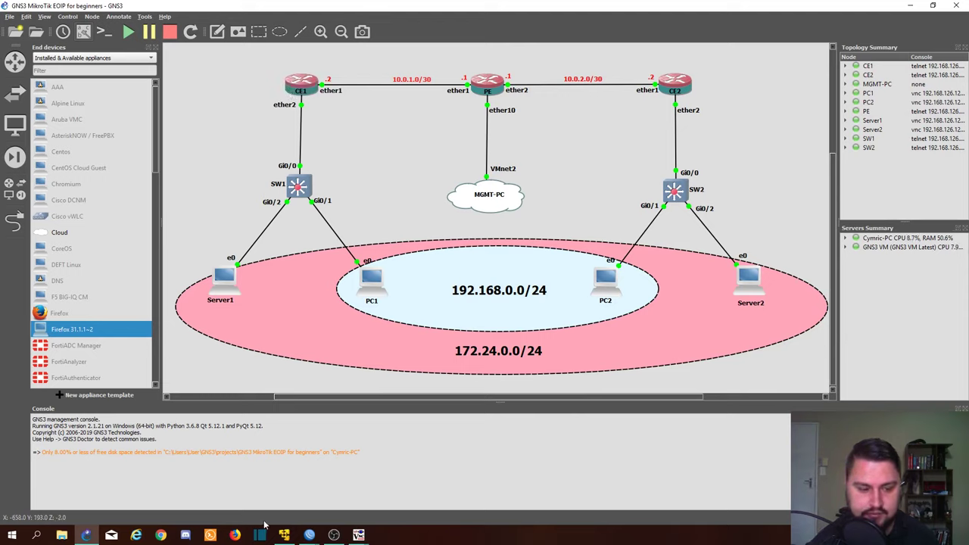
Step: Close the unused WinBox login window and review CE2's IP addresses on ether1 and VLAN5-DATA
mouse_move(309, 535)
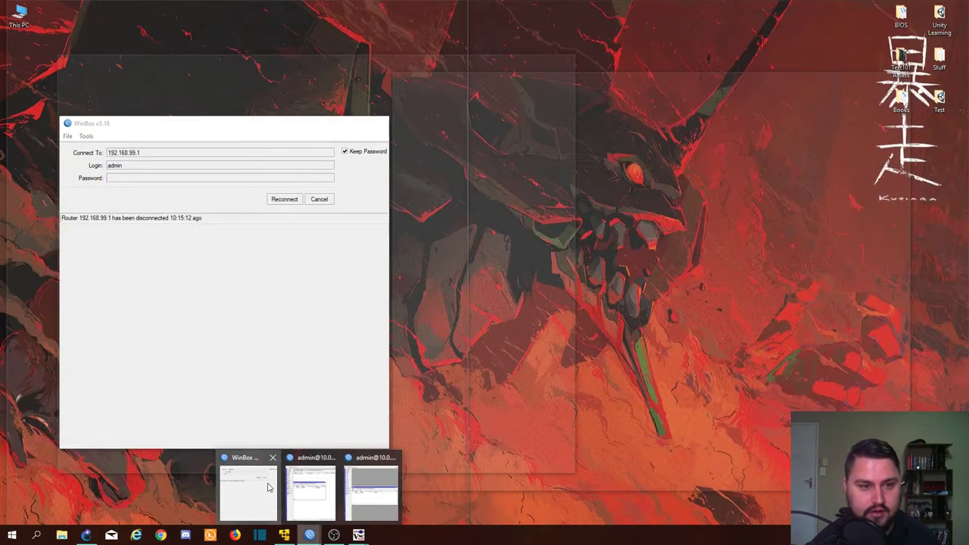
click(265, 489)
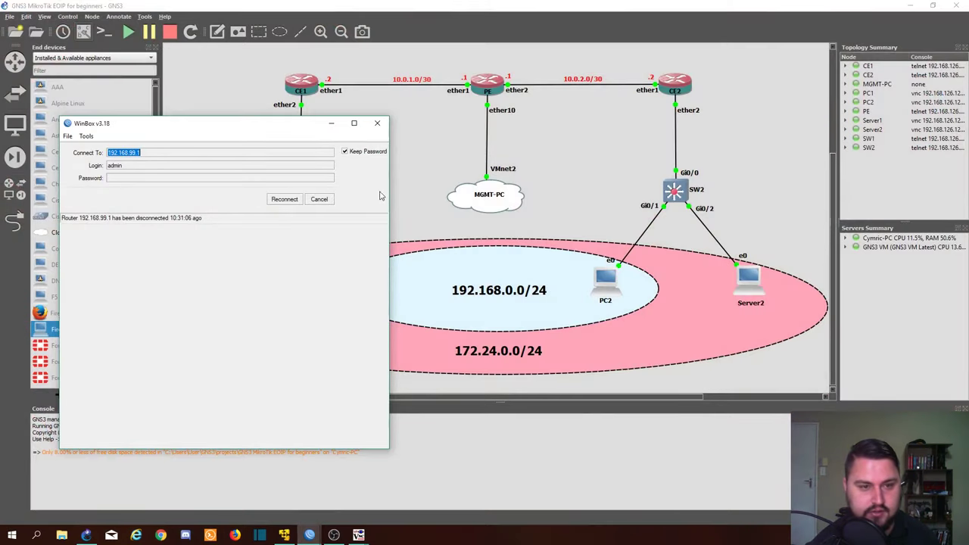
click(378, 123)
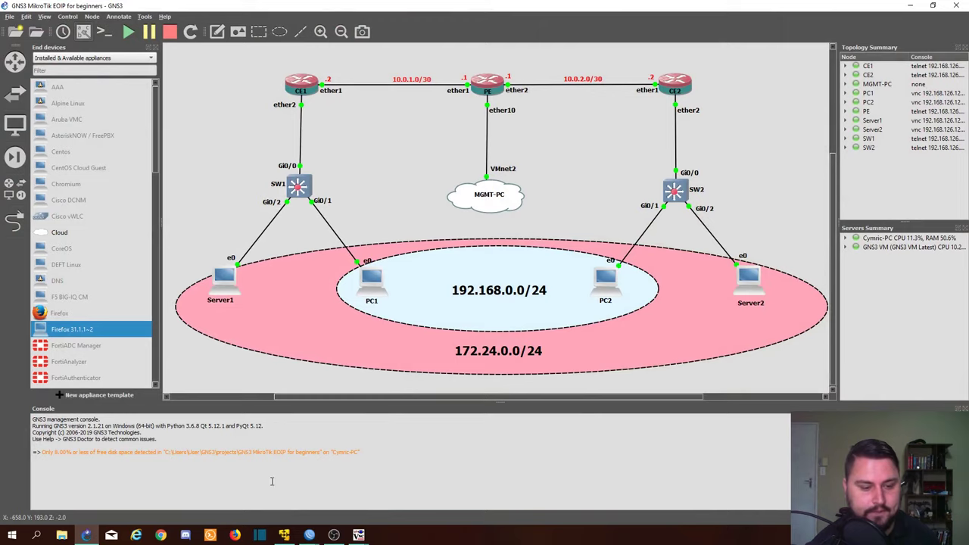
mouse_move(309, 535)
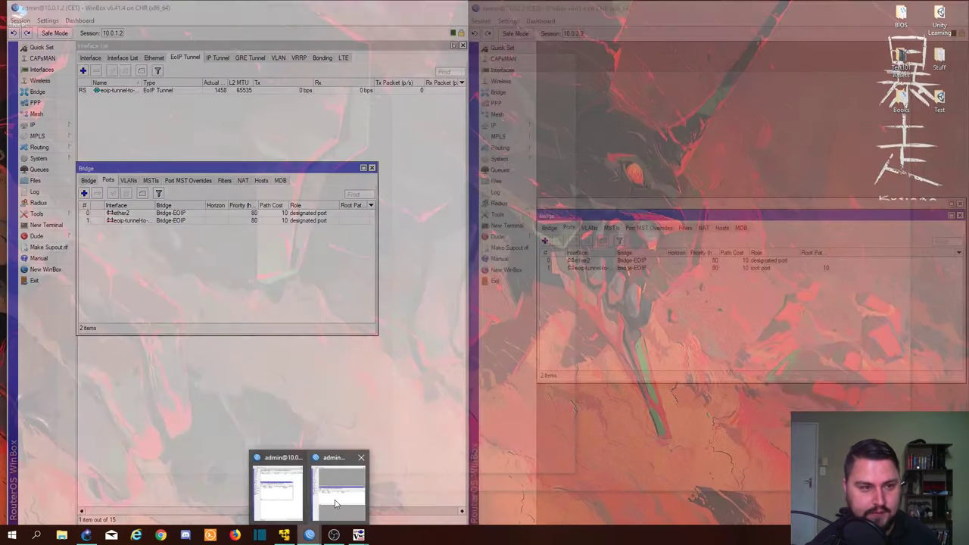
click(337, 504)
click(493, 125)
click(573, 147)
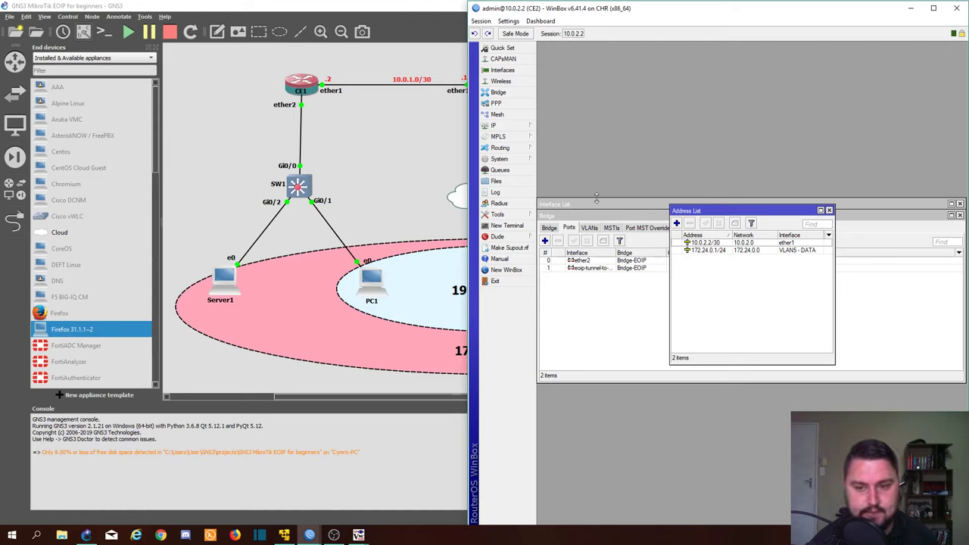
Step: Back in PC2's console, ping 192.168.0.4 again and get replies
mouse_move(334, 534)
click(428, 488)
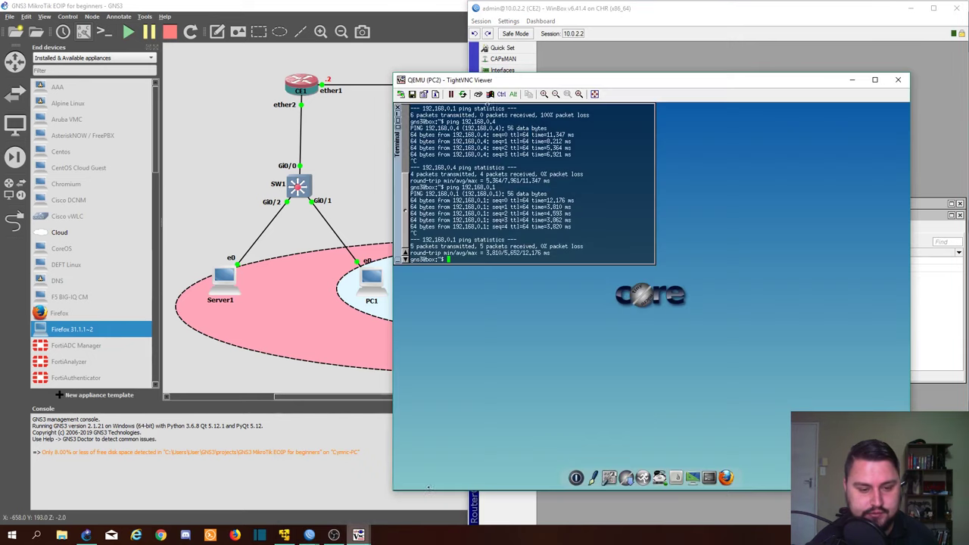
key(Up)
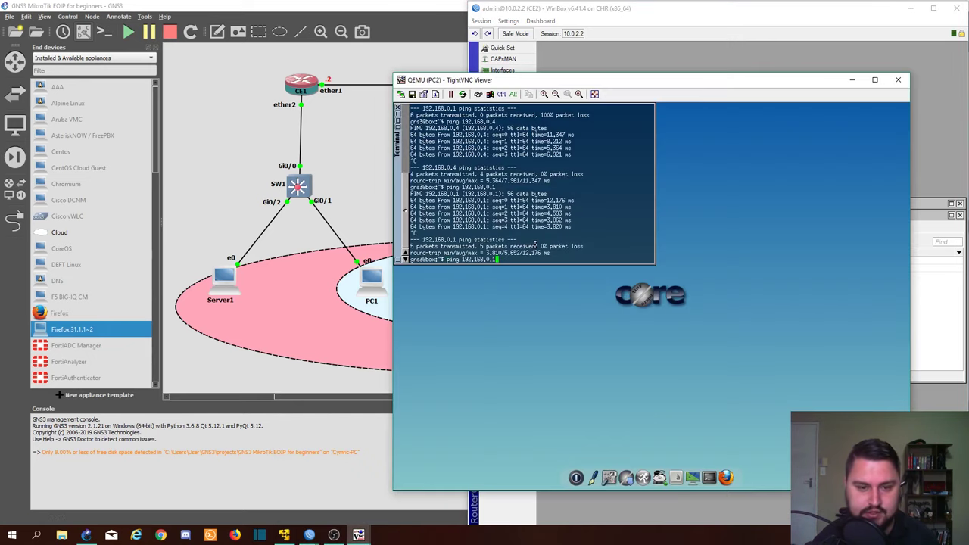
text(4)
key(Return)
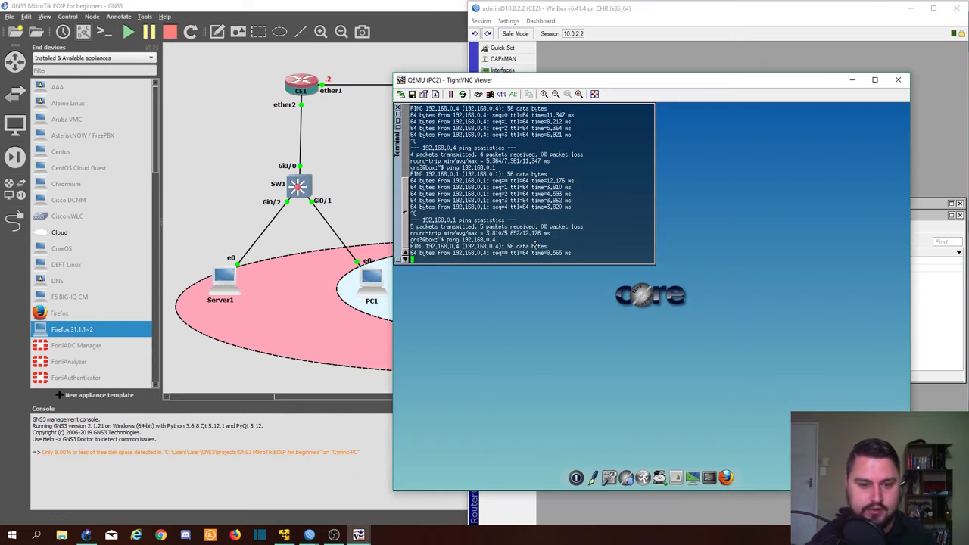
Step: On CE1, list all interfaces and select eoip-tunnel-to-CE2
click(316, 501)
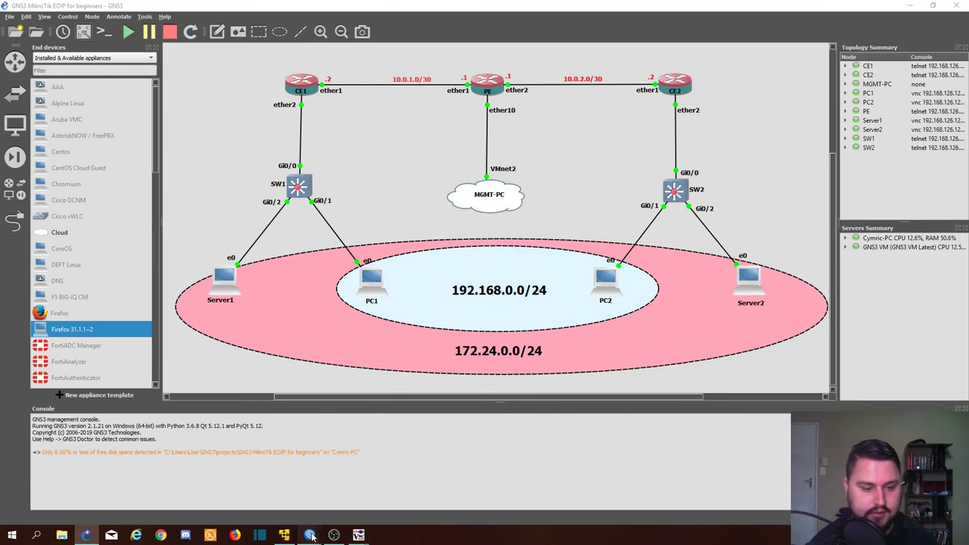
mouse_move(309, 534)
click(274, 492)
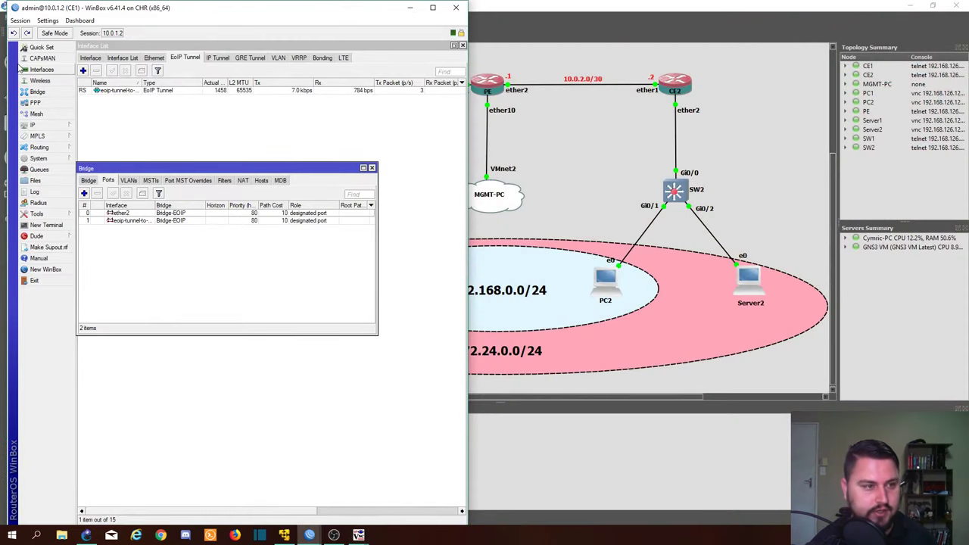
click(90, 58)
click(159, 92)
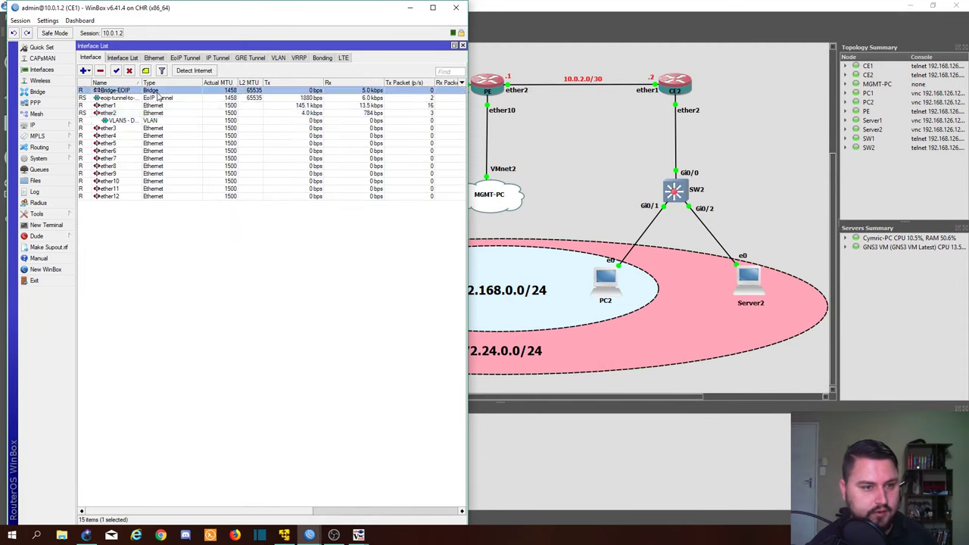
click(164, 99)
Step: Torch eoip-tunnel-to-CE2 without IPv6 addresses to see PC2's pings crossing it, then close Torch
right_click(164, 100)
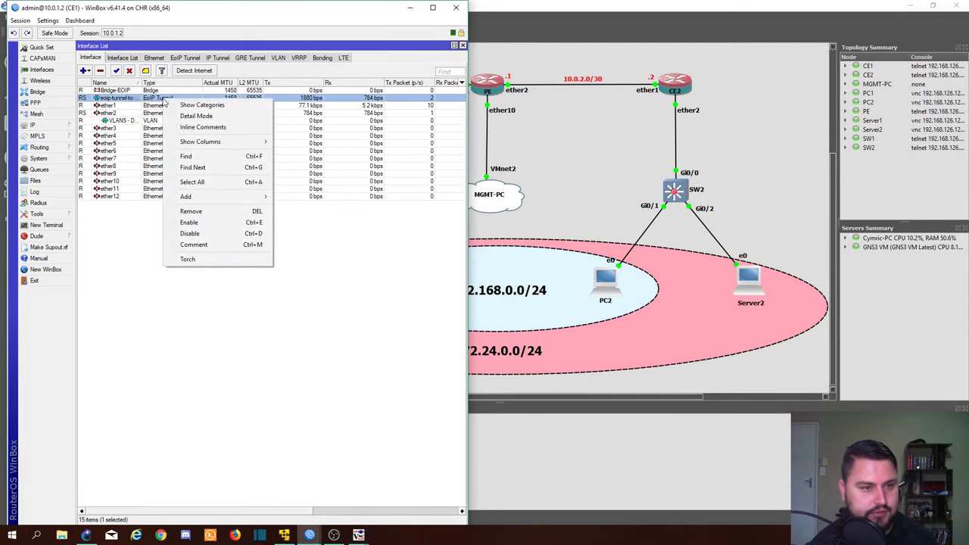
click(210, 263)
click(180, 208)
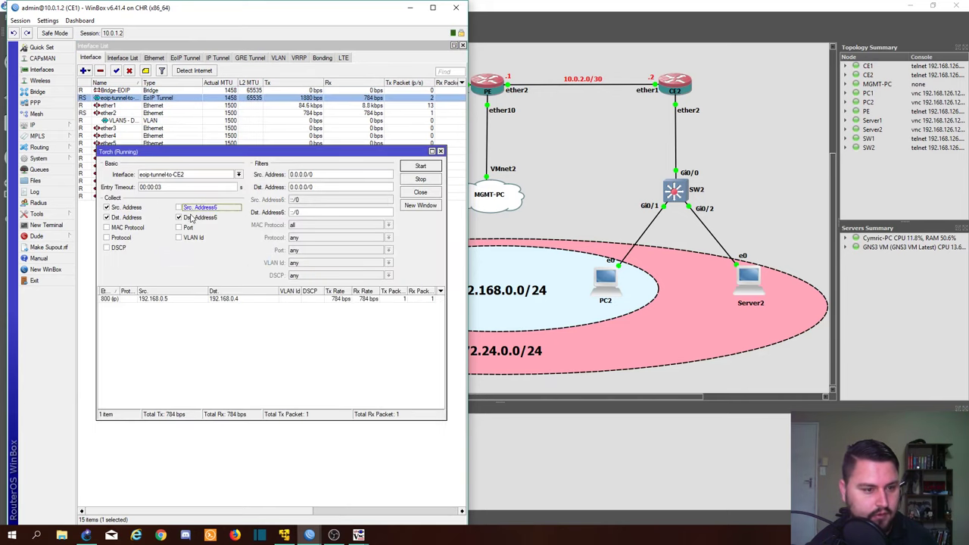
click(179, 217)
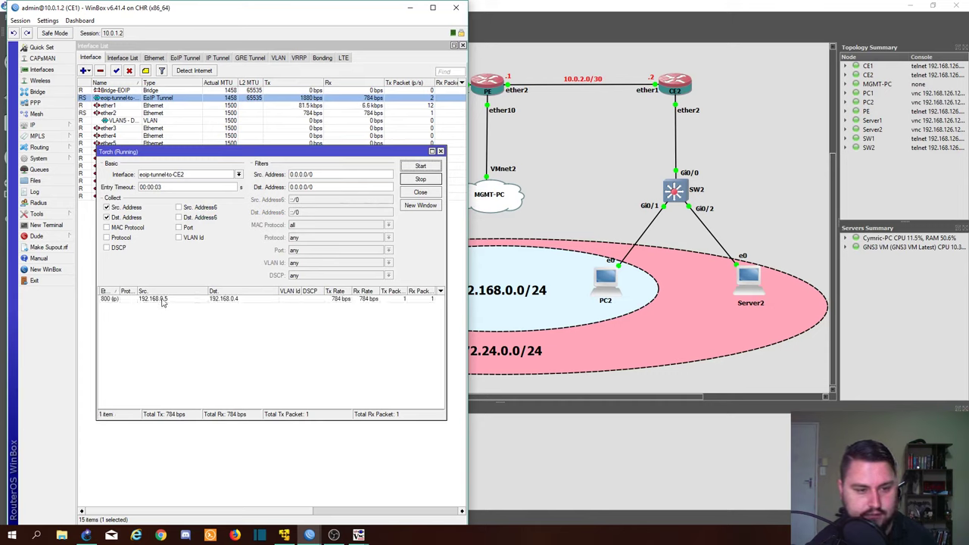
click(441, 151)
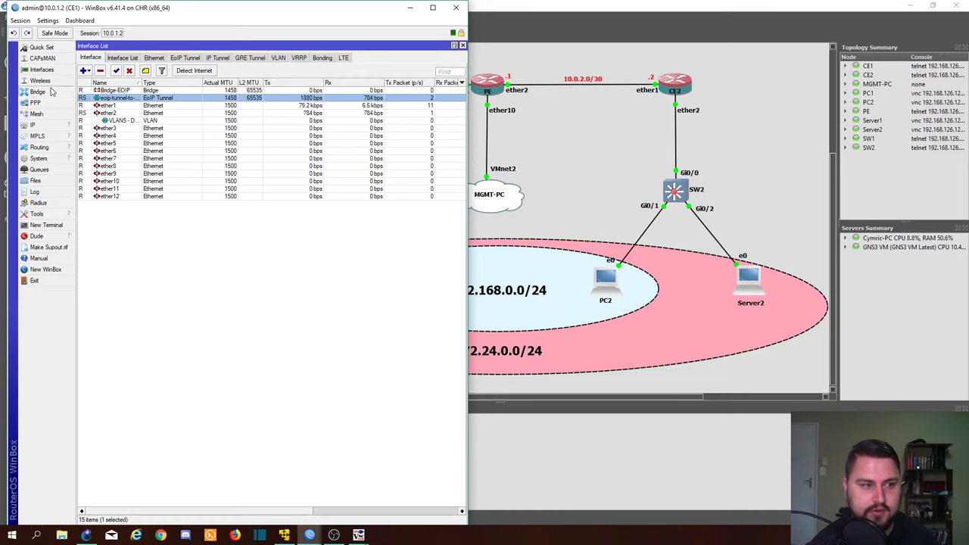
Step: On CE1, add VLAN5 - Data as a port of Bridge-EOIP
click(52, 90)
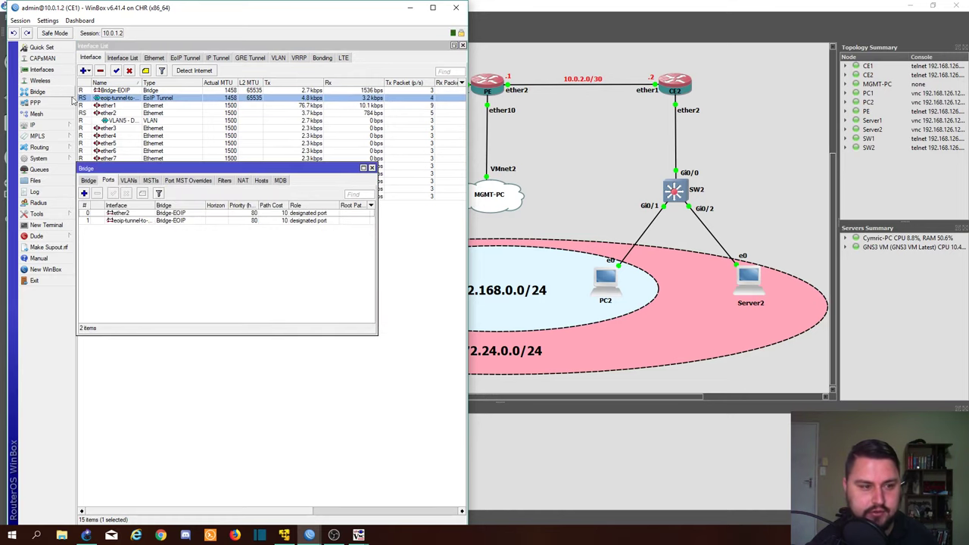
click(84, 193)
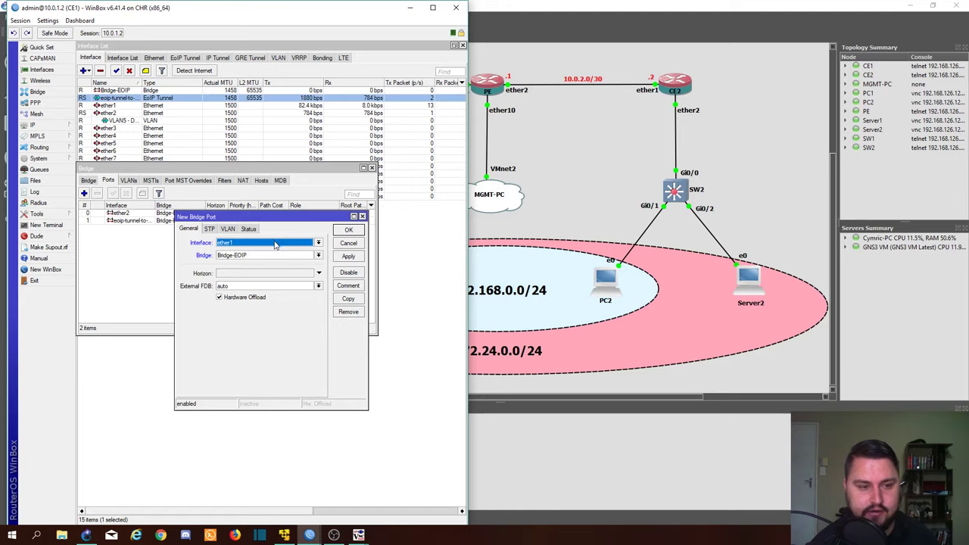
click(275, 244)
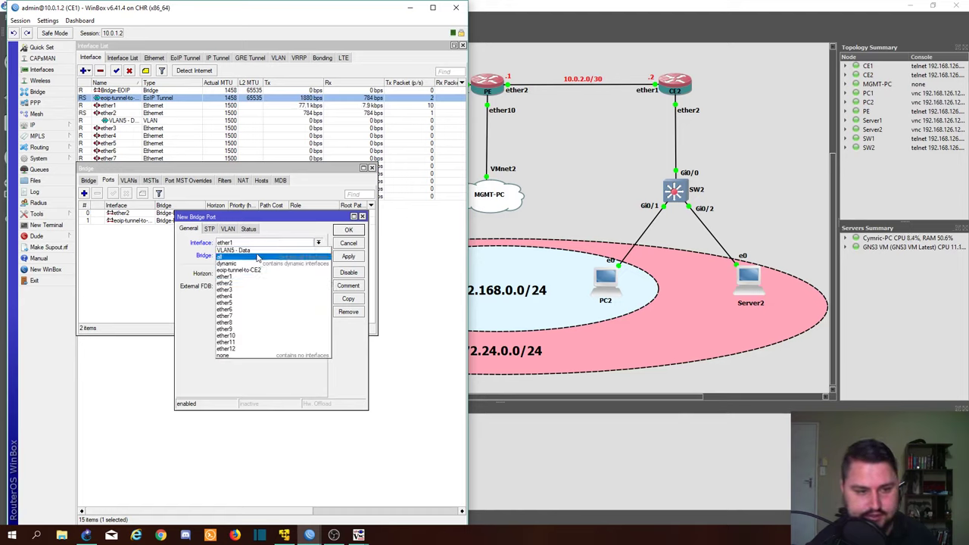
click(253, 250)
click(346, 257)
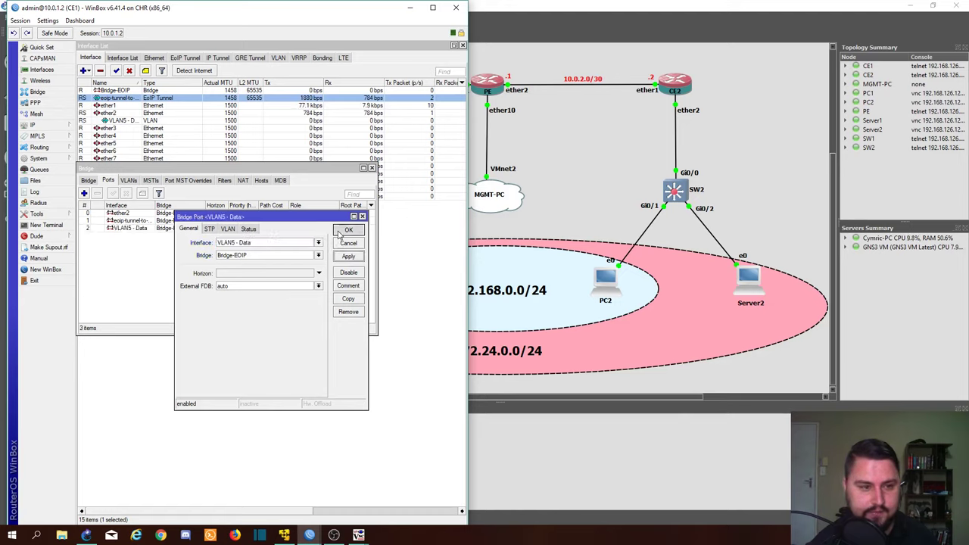
click(347, 230)
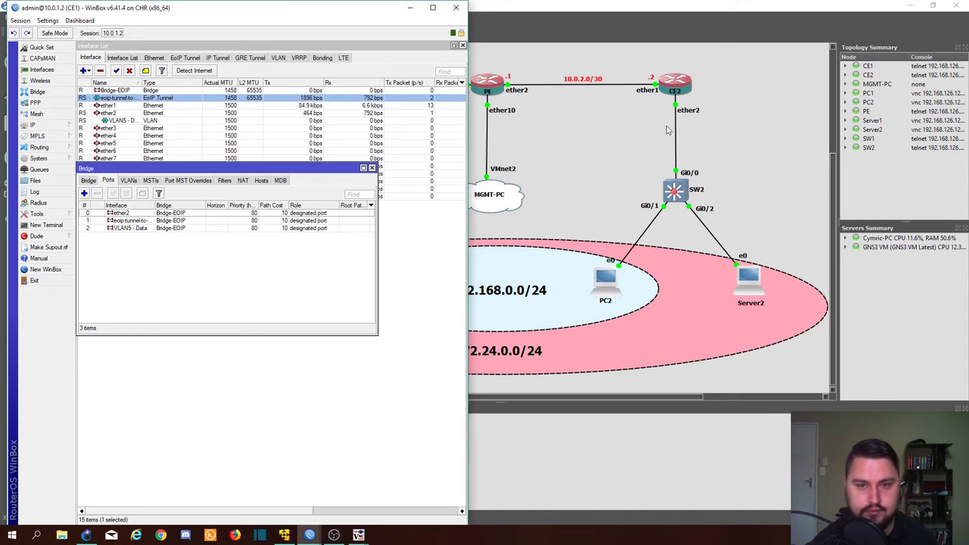
Step: On CE2, add VLAN5 - DATA as a third Bridge-EOIP port alongside ether2 and the tunnel
mouse_move(310, 535)
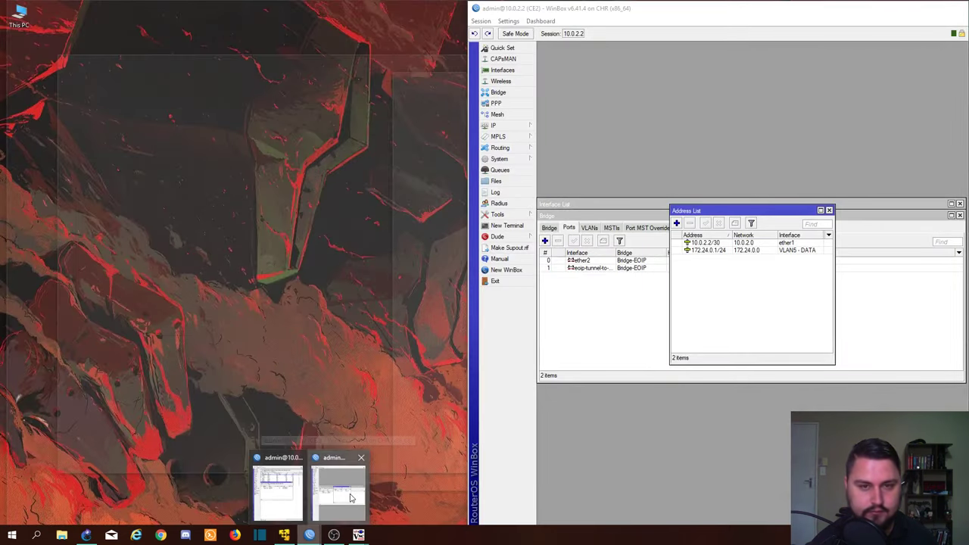
click(350, 498)
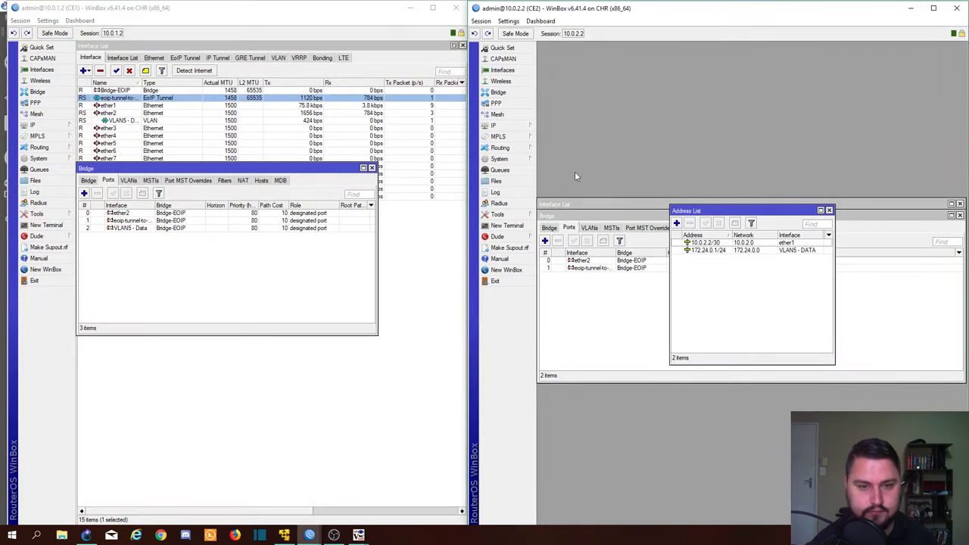
click(503, 70)
click(499, 93)
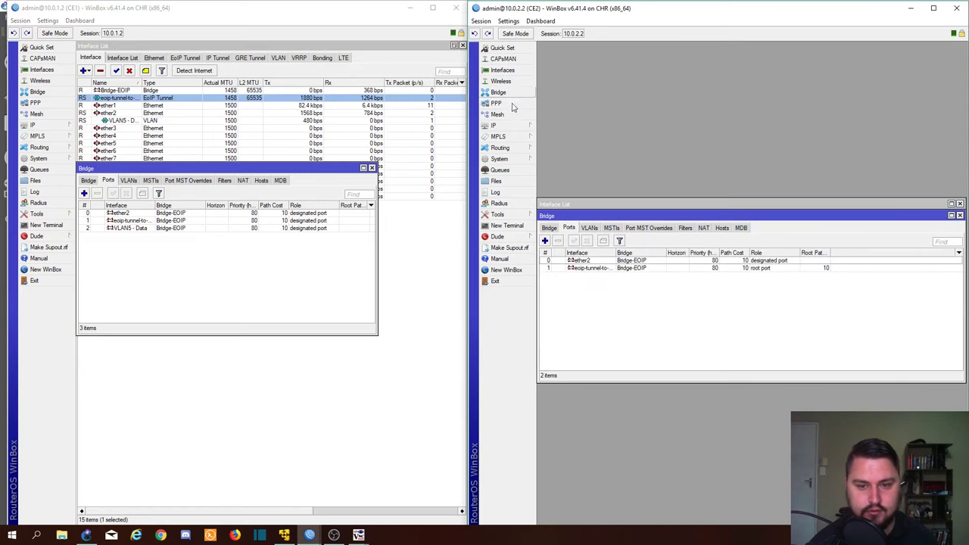
click(545, 240)
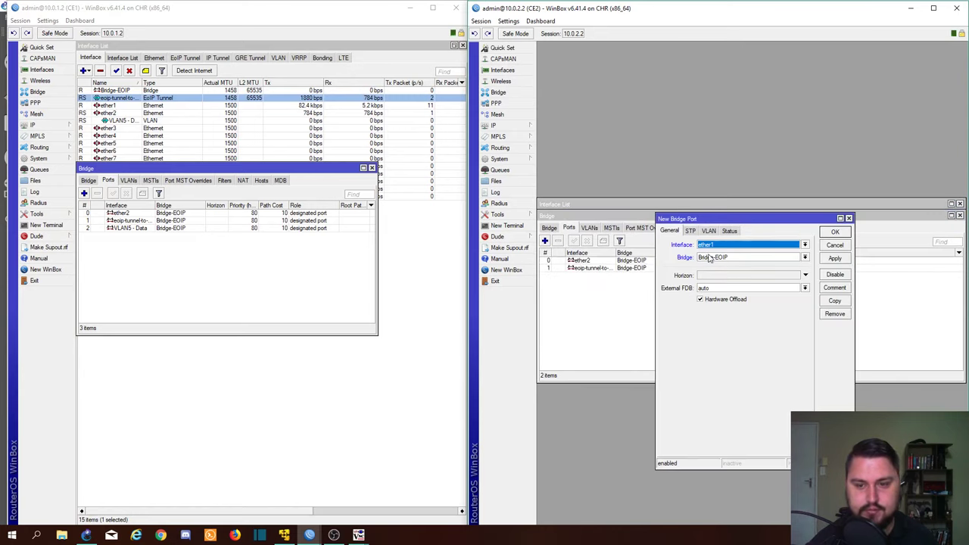
click(745, 247)
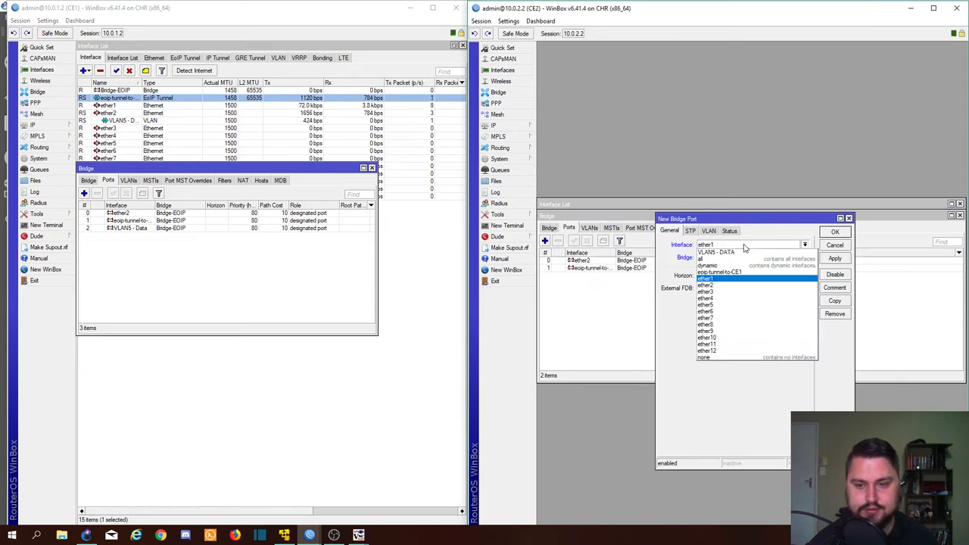
click(727, 252)
click(834, 258)
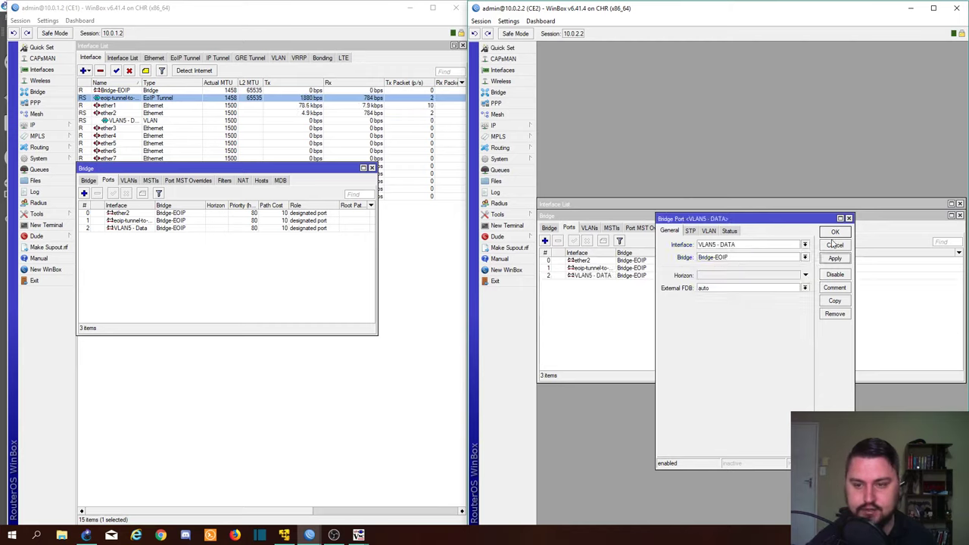
click(835, 232)
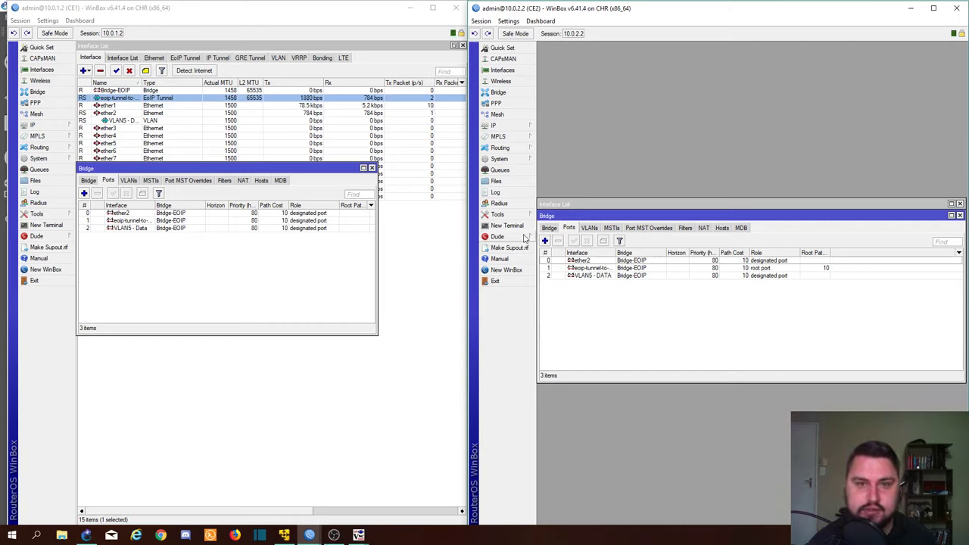
click(210, 351)
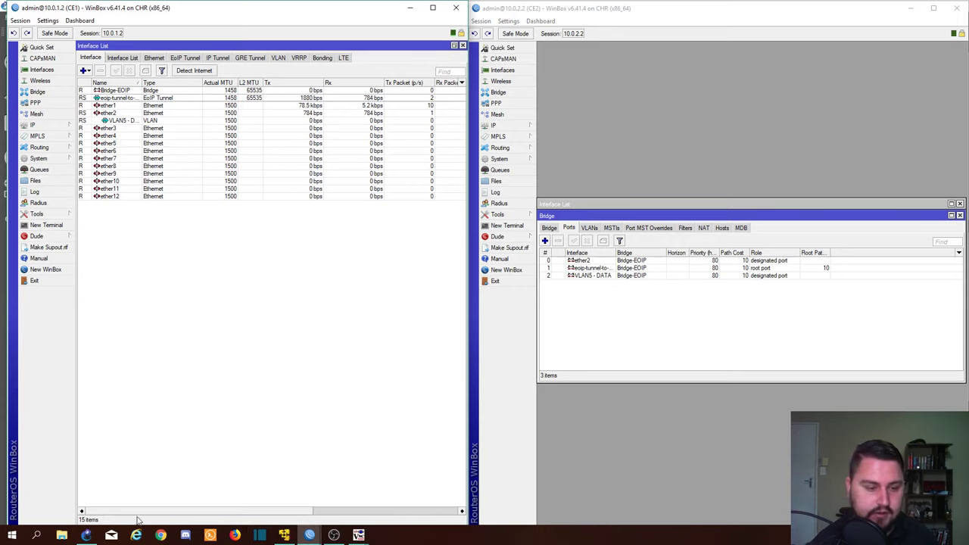
Step: Open Server1's console and run ifconfig to confirm its 172.24.0.10 address
click(88, 535)
double_click(224, 279)
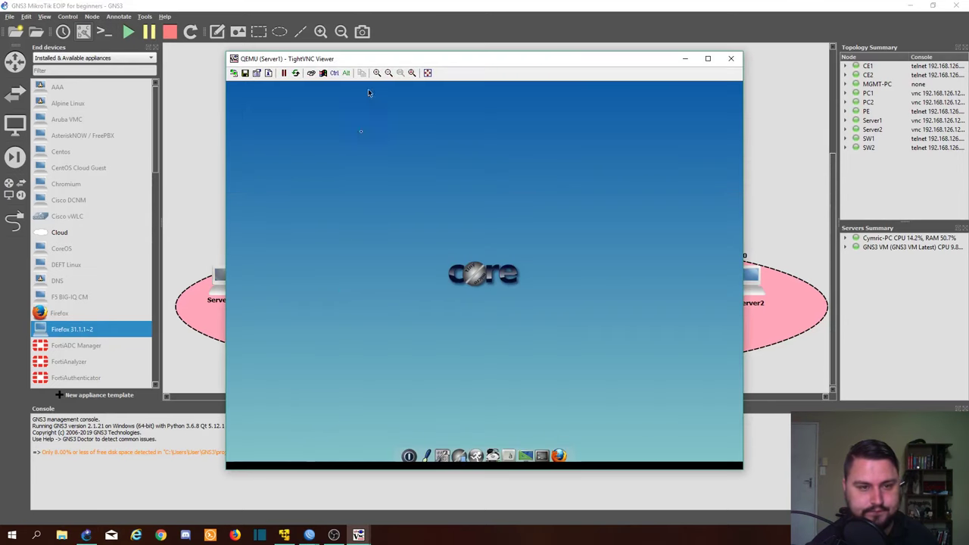
click(549, 454)
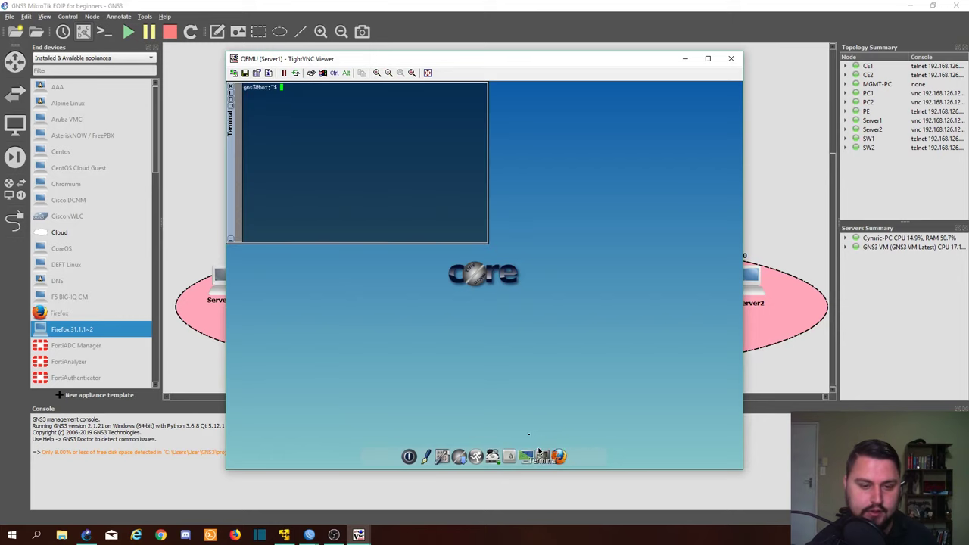
text(ifconfi)
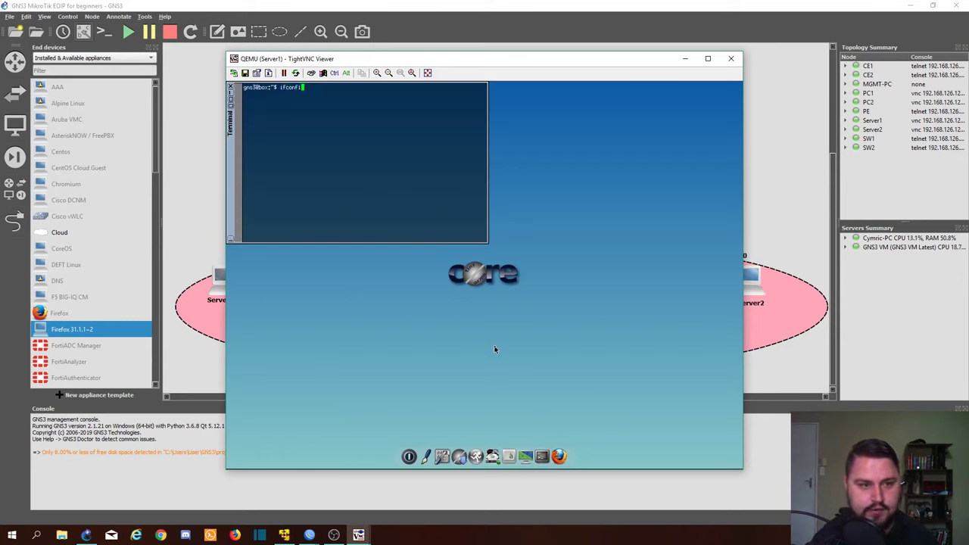
text(g)
key(Return)
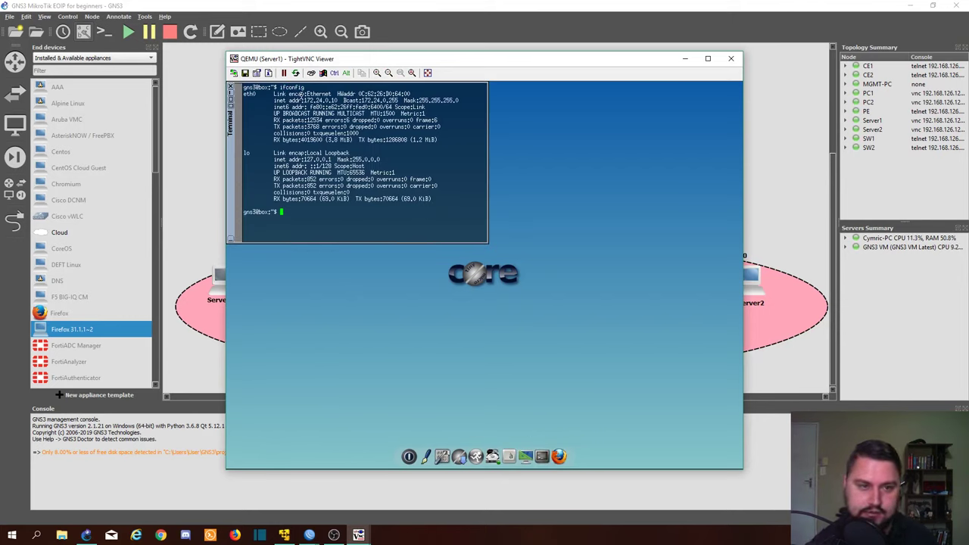
Step: Ping 172.24.0.11 from Server1 and get steady replies
mouse_move(301, 97)
mouse_down()
mouse_move(484, 102)
mouse_move(302, 95)
mouse_up()
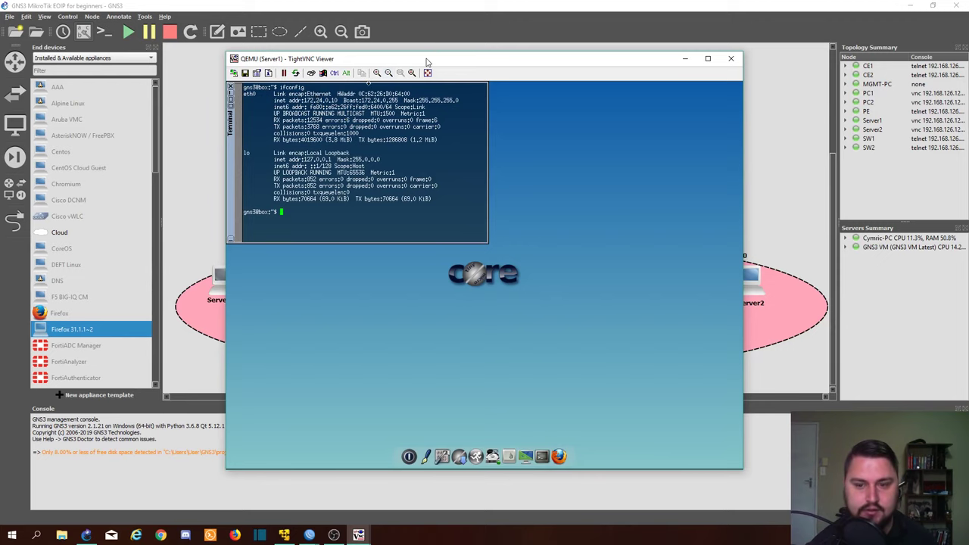
drag(427, 61, 302, 70)
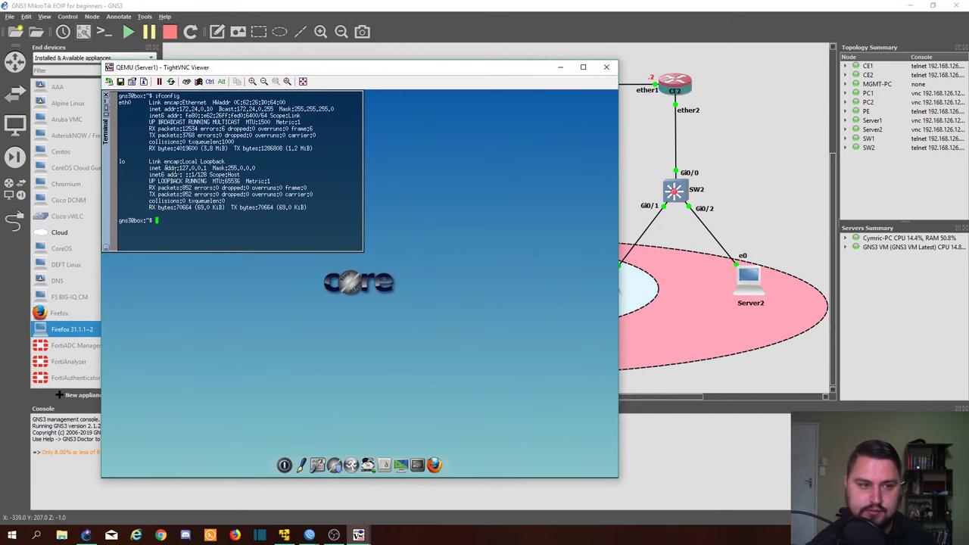
text(ping )
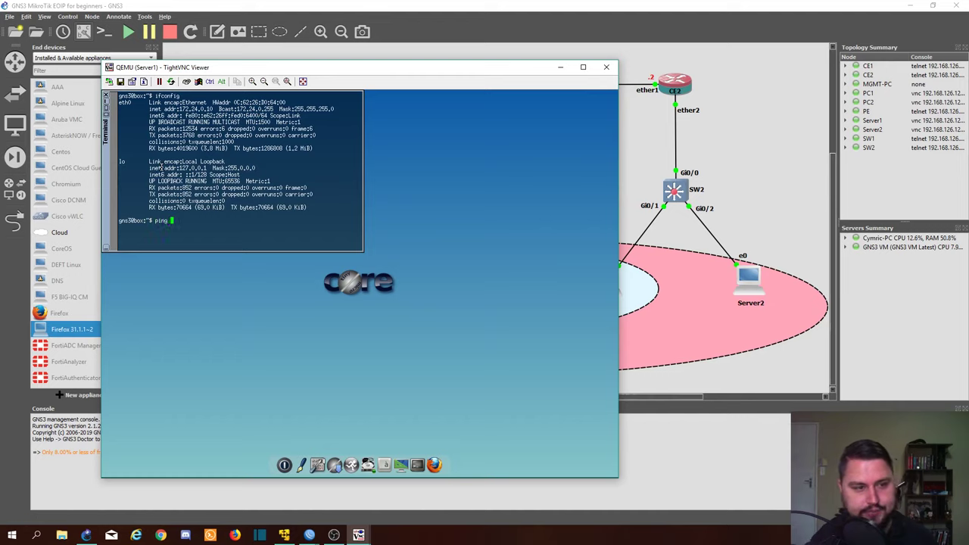
text(172.24.0.11)
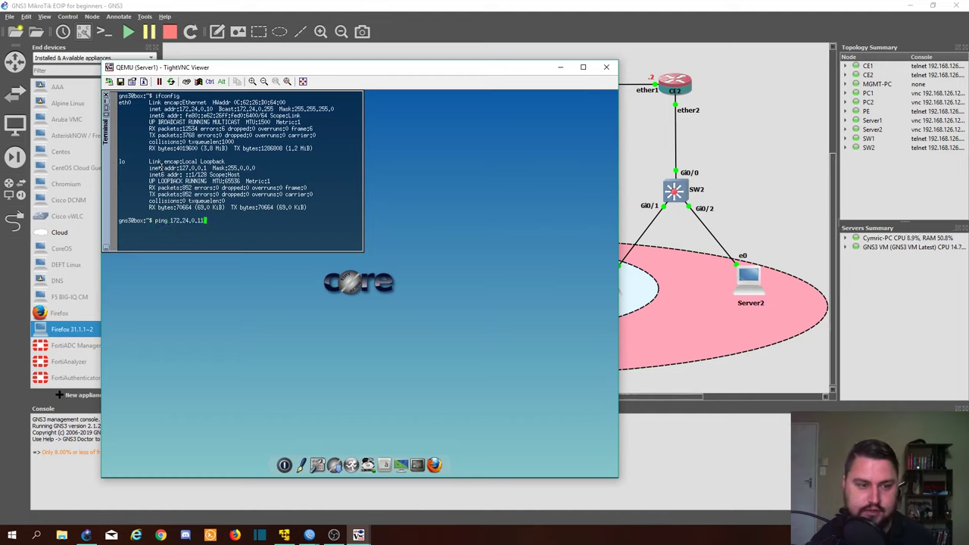
key(Return)
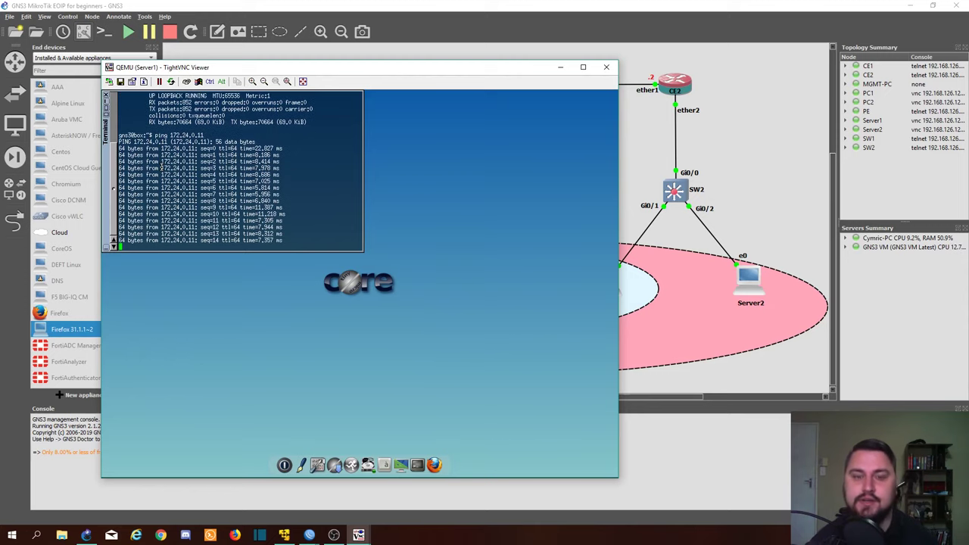
Step: Minimize Server1's TightVNC Viewer window to reveal the full GNS3 lab topology
click(560, 66)
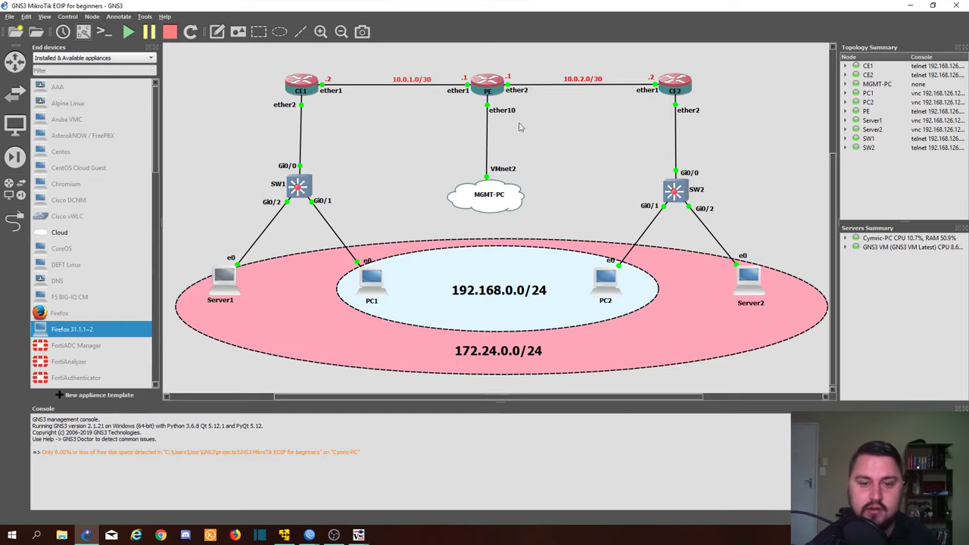